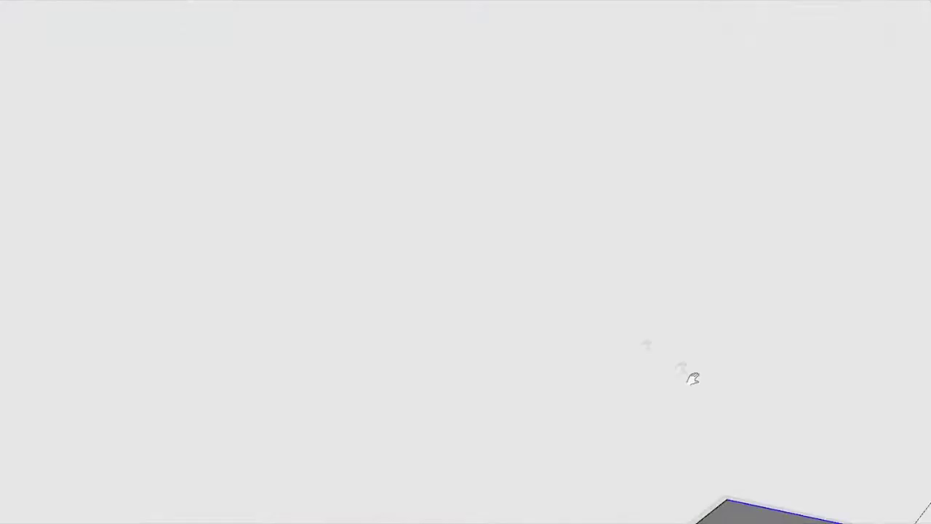
Step: Select the large rectangular face under the notched beam and orbit and zoom to view it from below
left_click(443, 193)
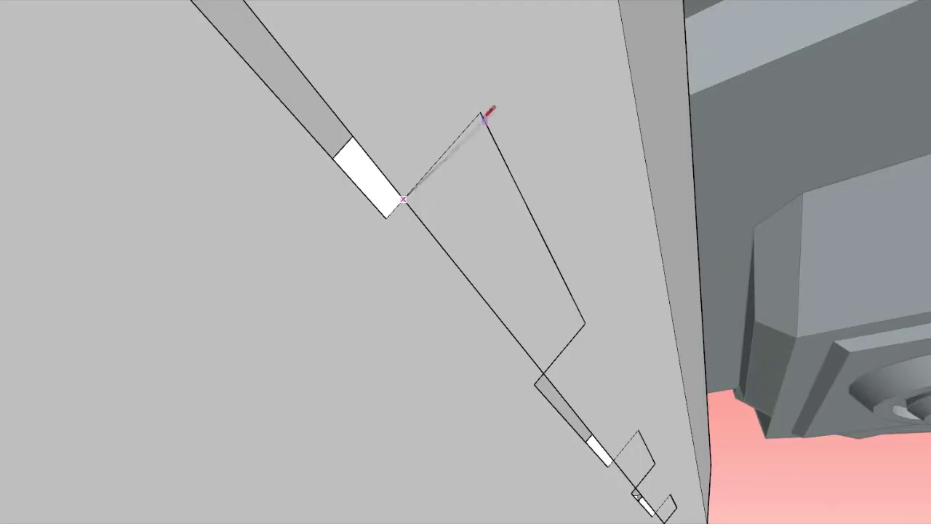
middle_click_drag(473, 205, 471, 225)
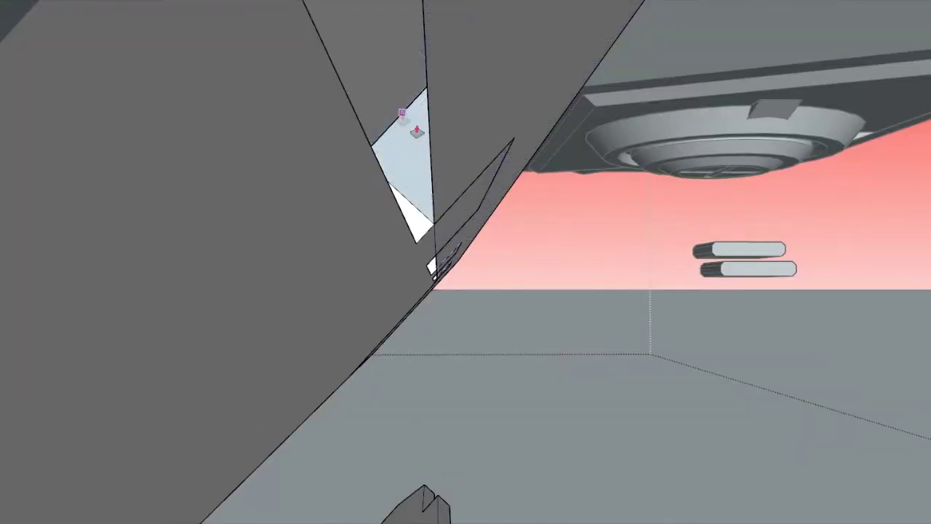
middle_click_drag(402, 120, 481, 248)
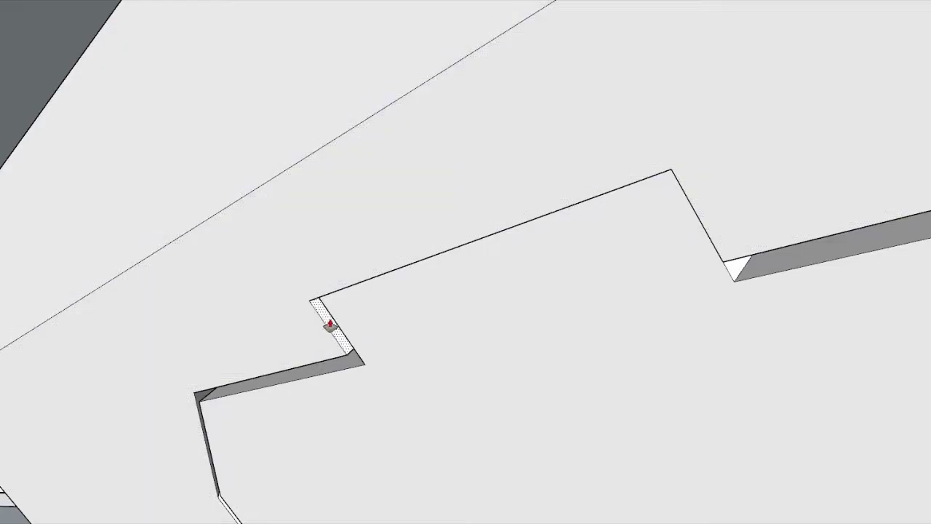
middle_click_drag(564, 283, 706, 353)
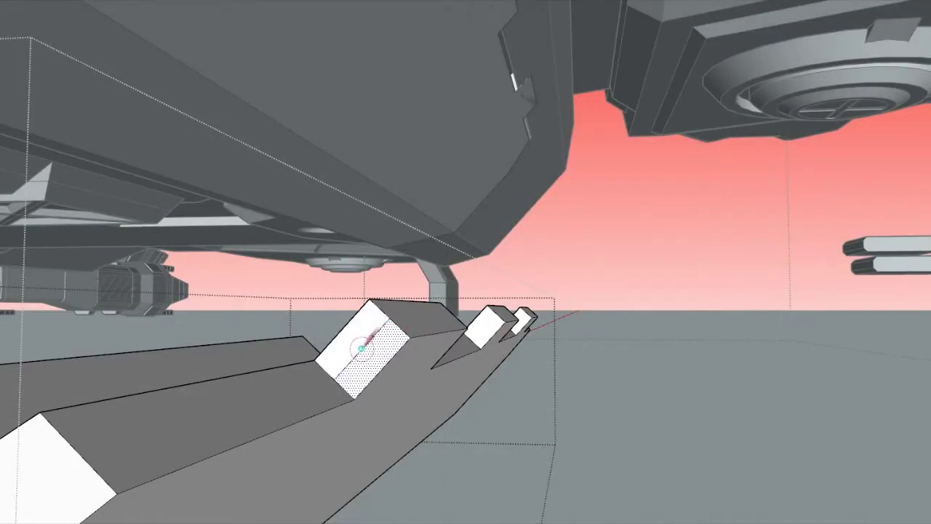
scroll(362, 349, "up", 1)
scroll(364, 354, "up", 1)
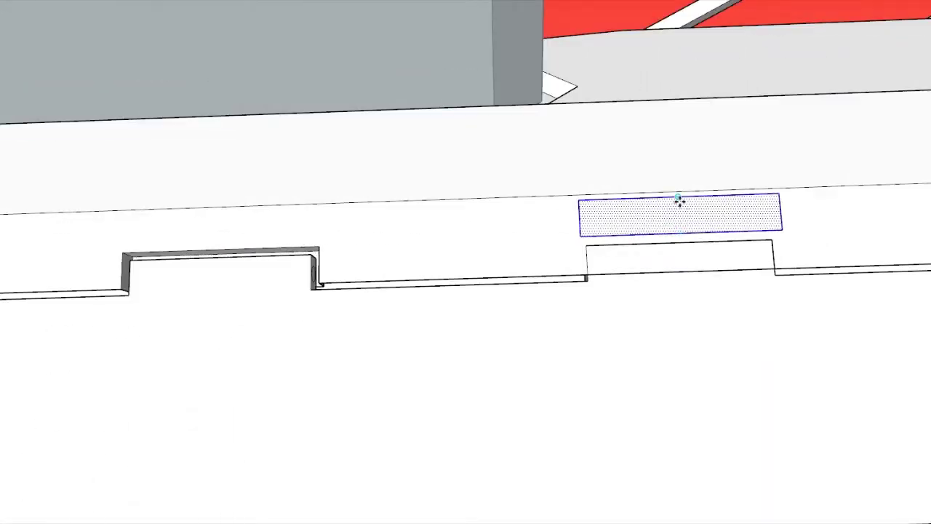
Step: Zoom in and orbit around to look under the notched hull beam
scroll(684, 274, "up", 2)
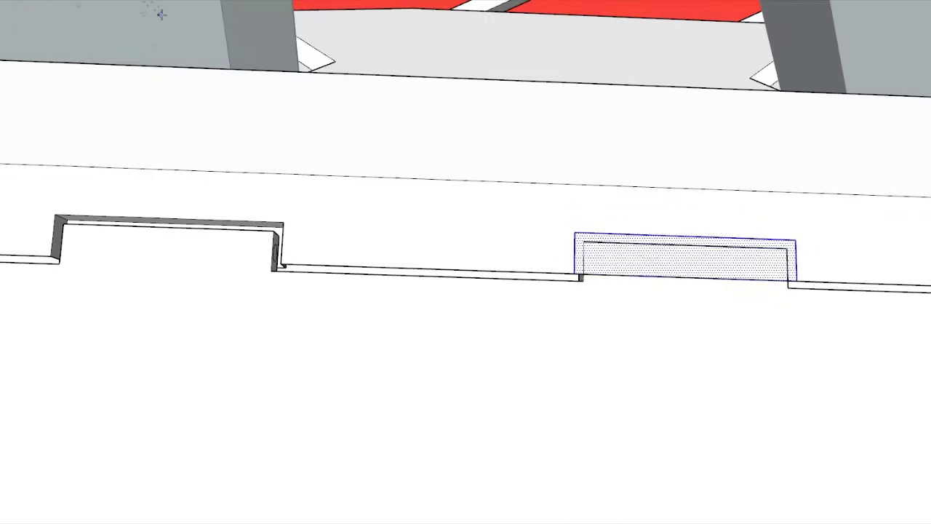
mouse_move(513, 288)
middle_mouse_down()
mouse_move(713, 296)
mouse_move(573, 332)
mouse_move(241, 272)
mouse_move(511, 347)
middle_mouse_up()
middle_click_drag(506, 298, 418, 318)
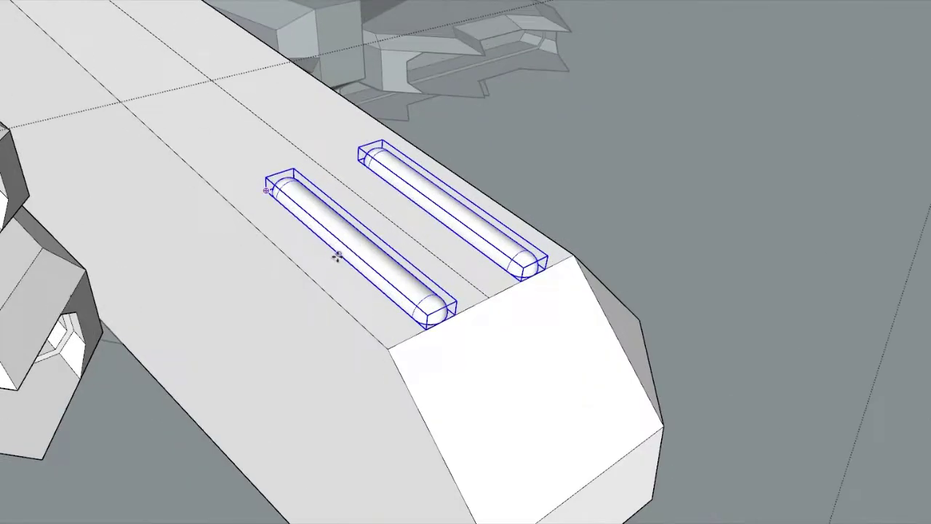
Step: Move both selected capsule slots back along the inference line on the hull arm
left_click_drag(285, 239, 286, 207)
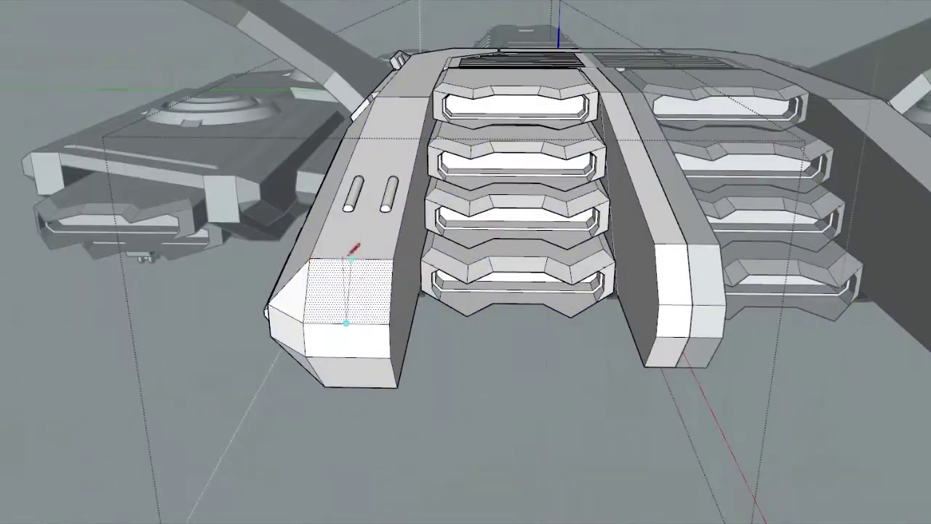
Step: Draw a small rectangle split by a dividing line on the arm's front top face, then orbit to check
left_click(329, 259)
middle_click_drag(330, 258, 326, 345)
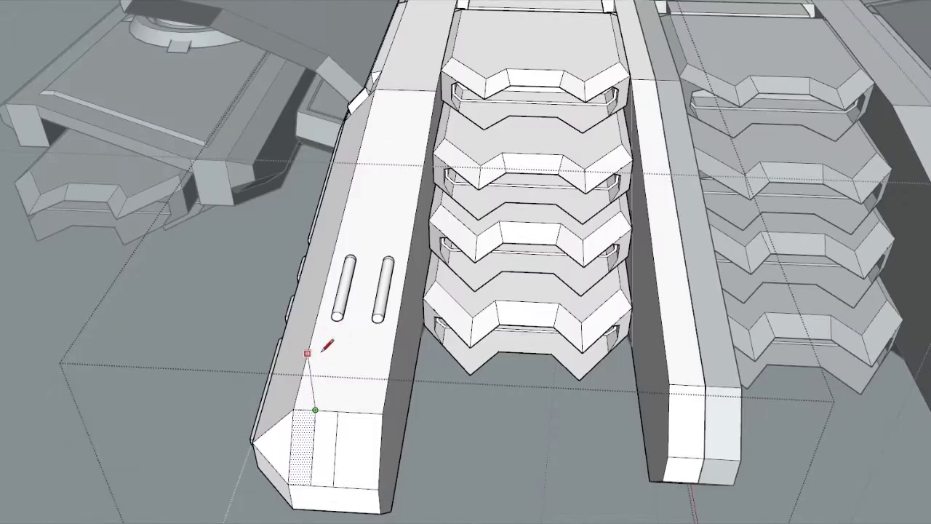
left_click(361, 412)
middle_click_drag(360, 412, 361, 322)
left_click(427, 218)
middle_click_drag(426, 217, 417, 275)
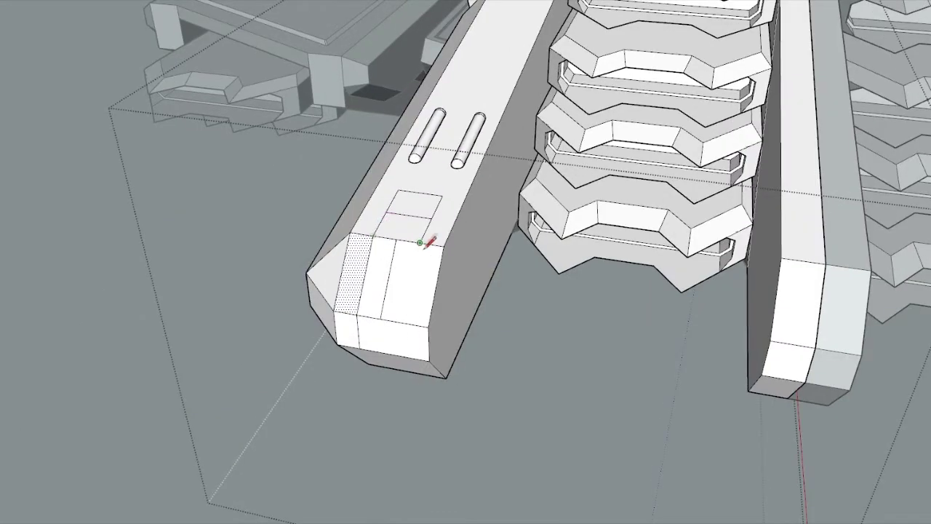
mouse_move(406, 358)
middle_mouse_down()
mouse_move(422, 31)
mouse_move(508, 46)
middle_mouse_up()
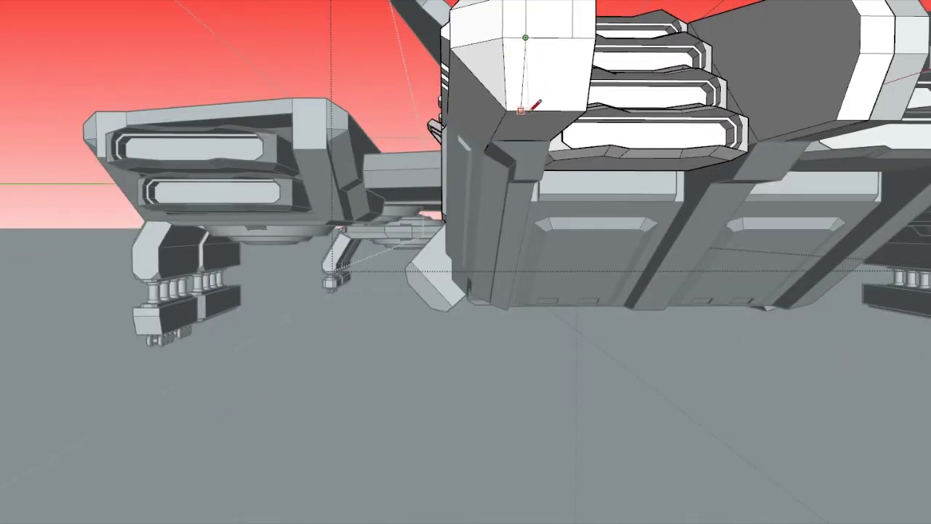
mouse_move(529, 102)
middle_mouse_down()
mouse_move(478, 208)
mouse_move(453, 10)
mouse_move(466, 240)
middle_mouse_up()
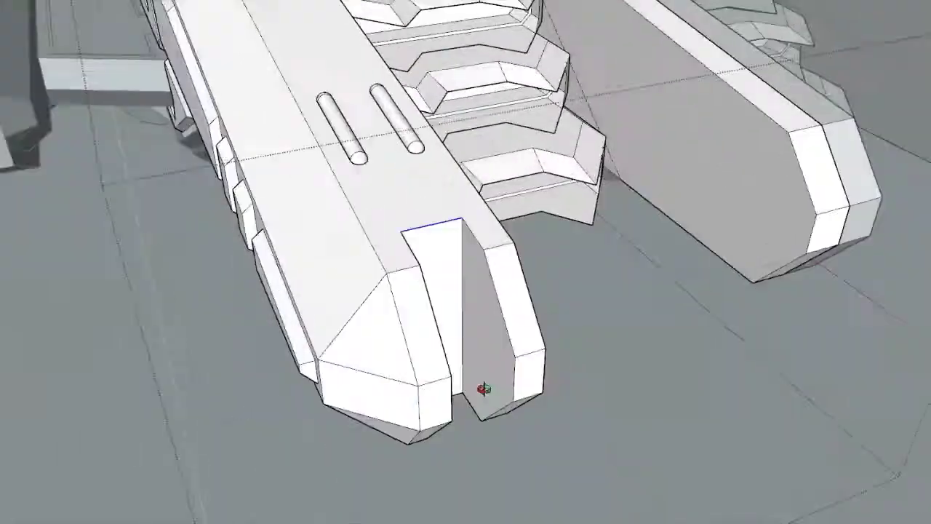
Step: Select the slot's inner face with its edges at the arm's nose, viewing it from several angles
middle_click_drag(483, 389, 477, 246)
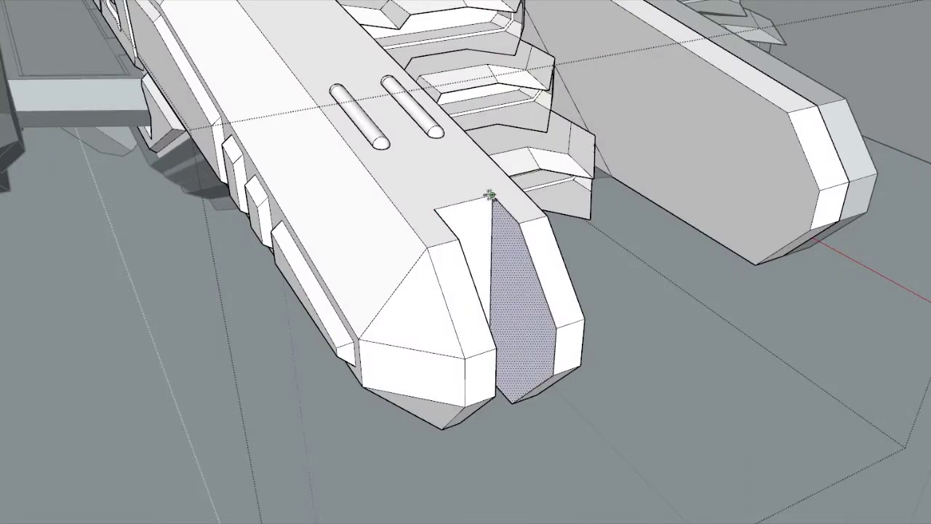
double_click(489, 195)
scroll(484, 204, "up", 1)
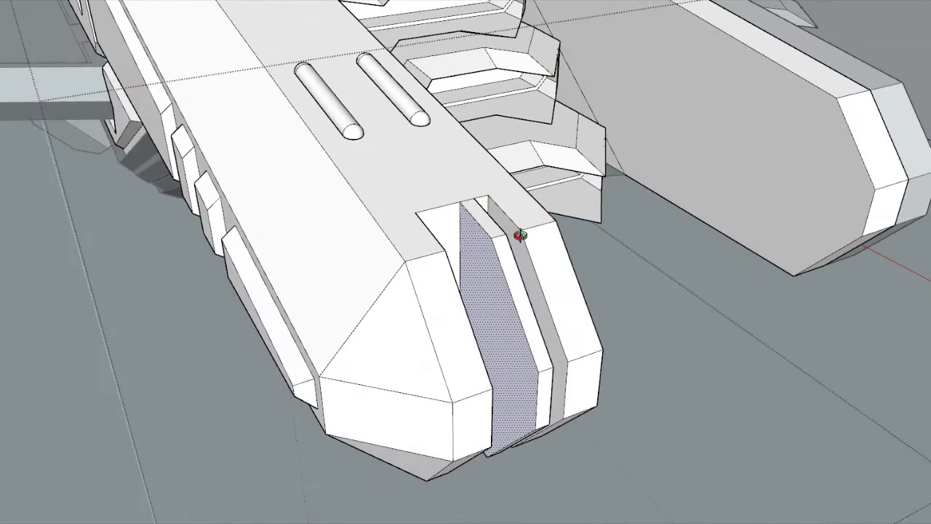
middle_click_drag(520, 236, 259, 65)
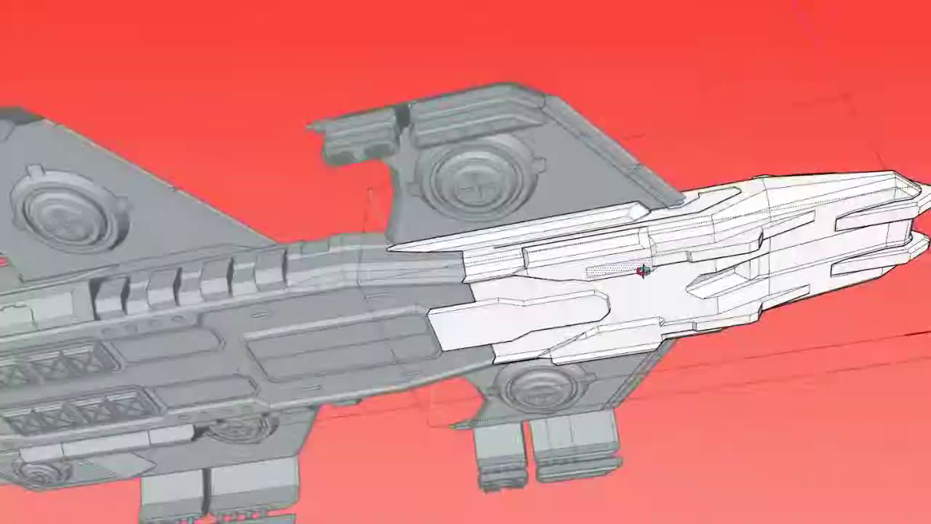
Step: Zoom in on the support columns between the hull blocks and select a column's base
middle_click_drag(643, 271, 511, 188)
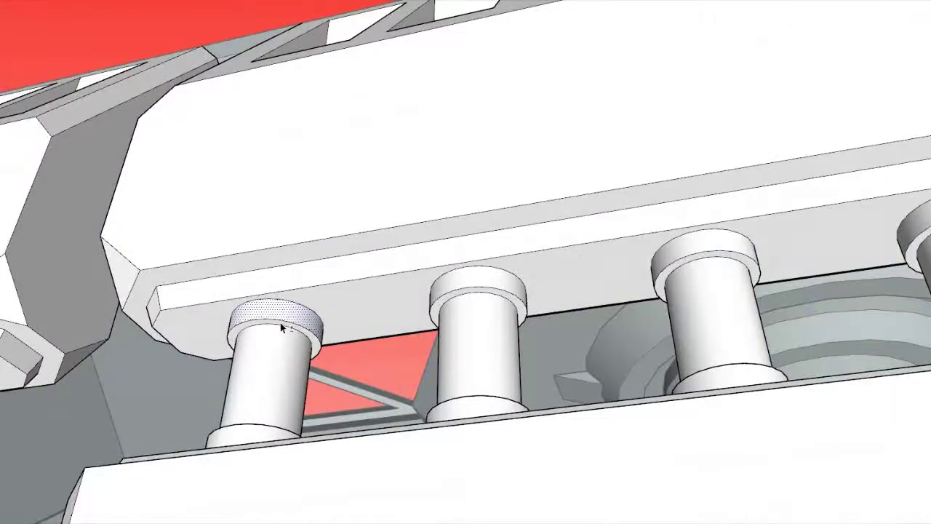
scroll(284, 324, "up", 3)
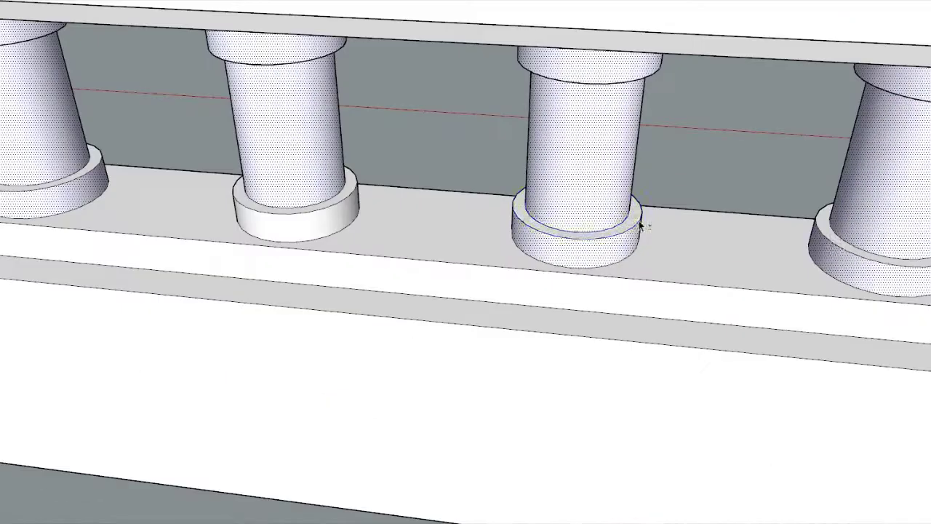
left_click(633, 224)
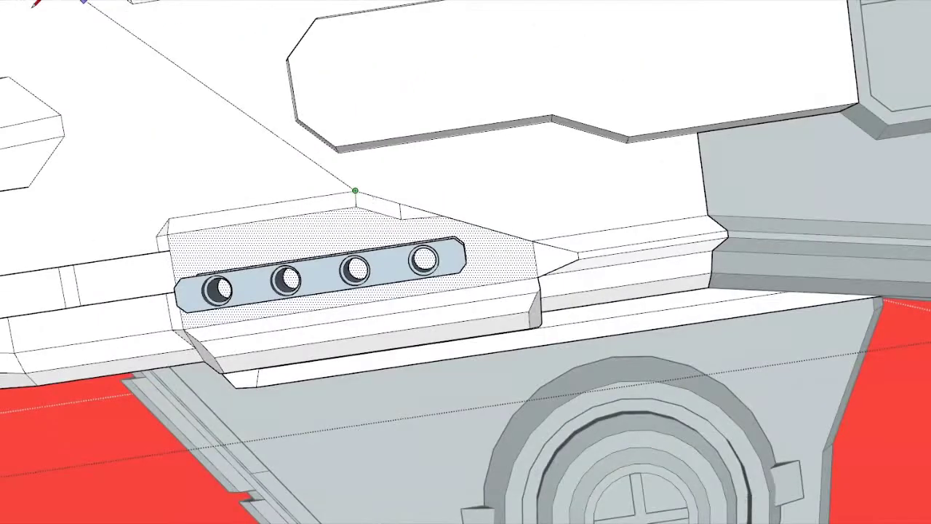
Step: Begin a new edge at the green tape-measure guide point above the four-hole vent strip
scroll(477, 181, "down", 2)
left_click(545, 177)
scroll(582, 168, "up", 1)
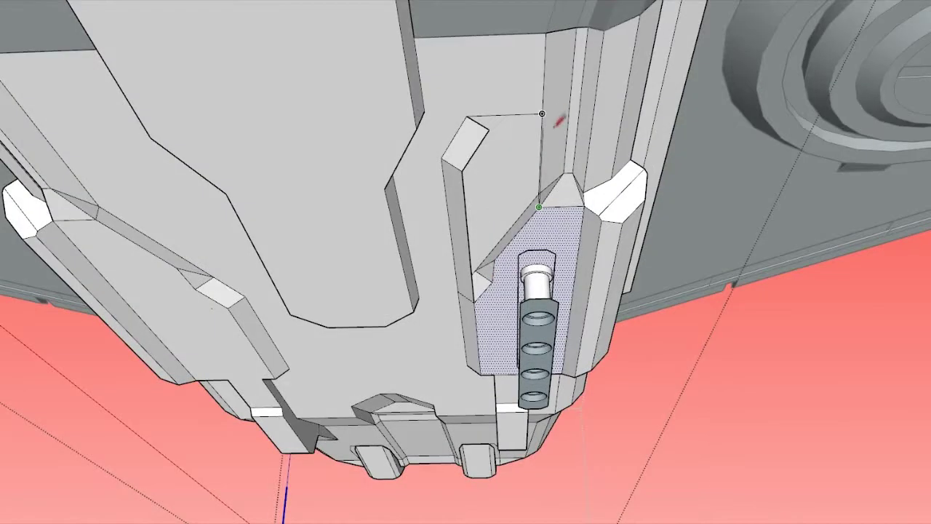
Step: Orbit to a close view of the recess on the chamfered underside hull block
middle_click_drag(558, 124, 838, 181)
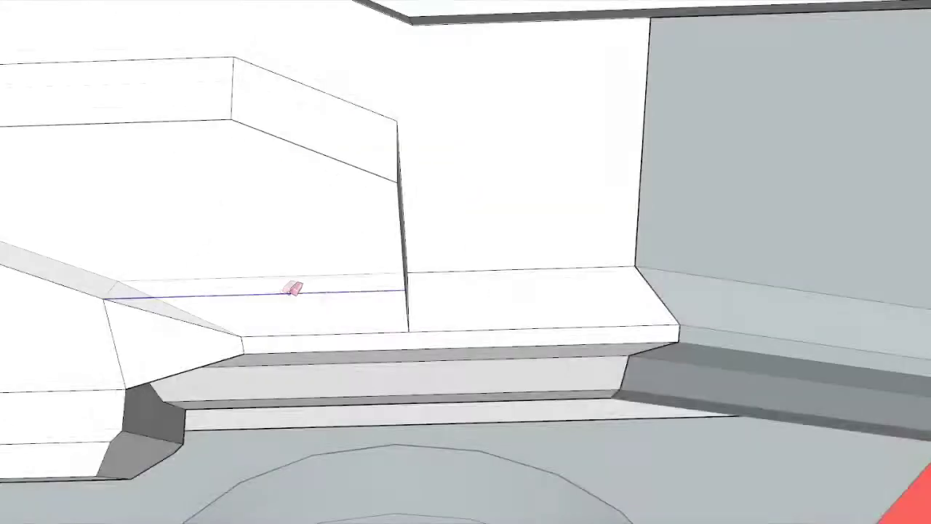
middle_click_drag(293, 285, 440, 423)
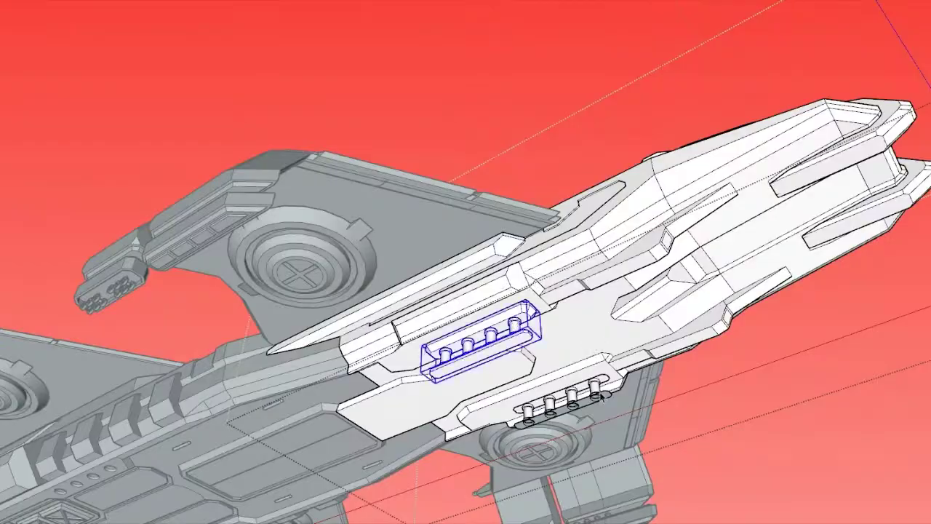
Step: Zoom in on the four-pin strips under the white fin
scroll(487, 269, "up", 5)
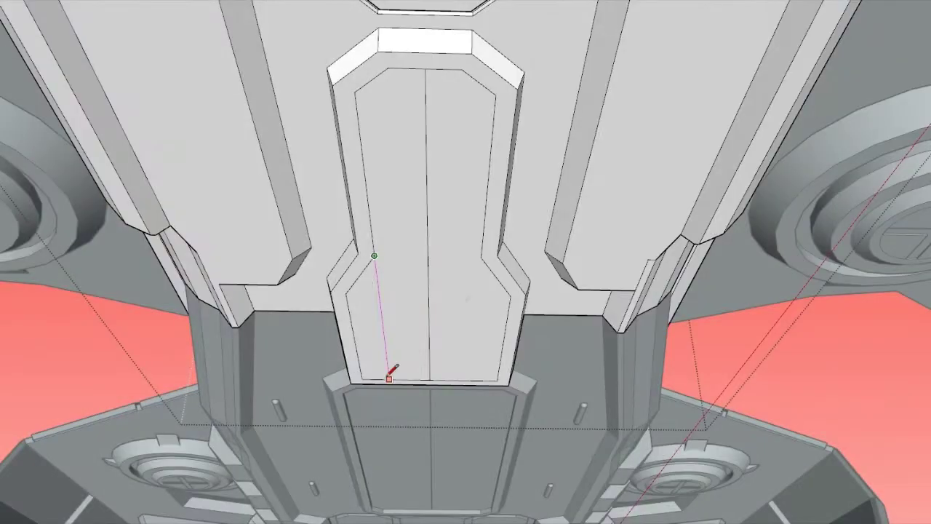
Step: Zoom in and out on the octagonal inset panel to frame its centre seam
scroll(404, 382, "up", 3)
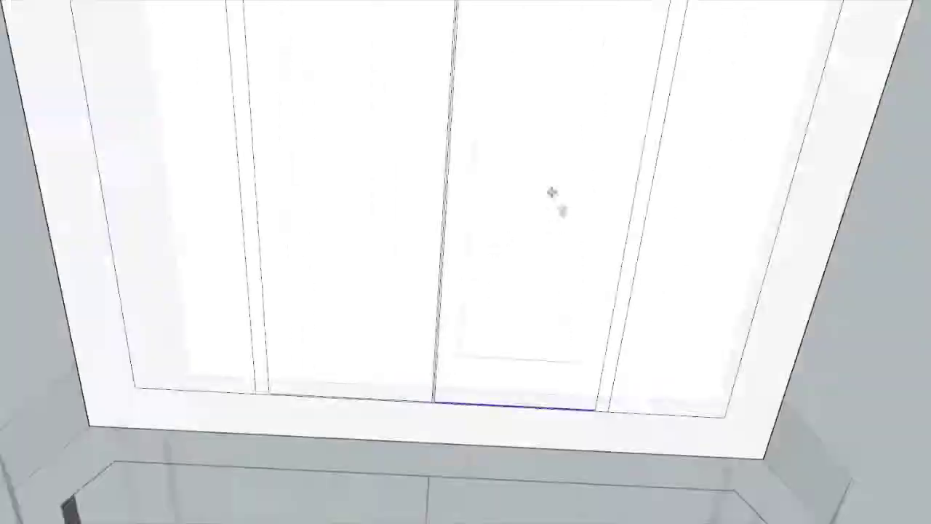
scroll(435, 73, "up", 3)
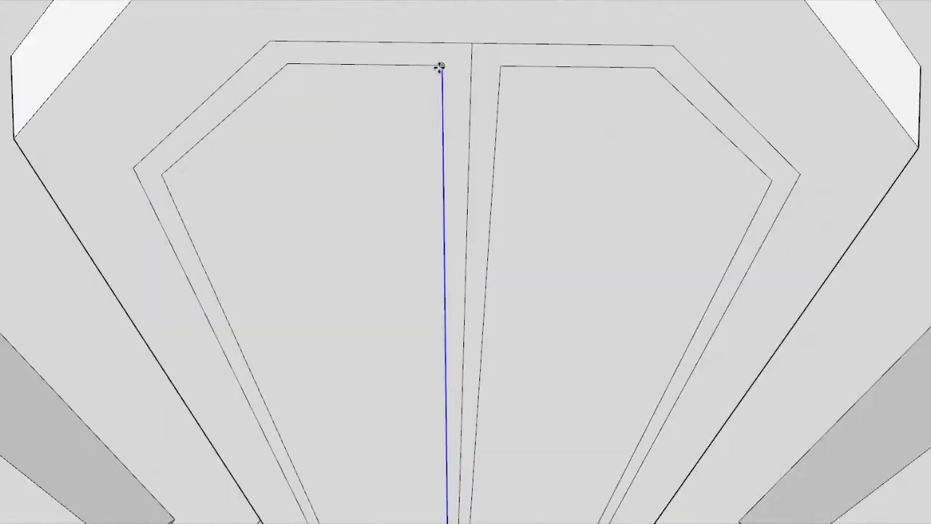
scroll(460, 66, "up", 1)
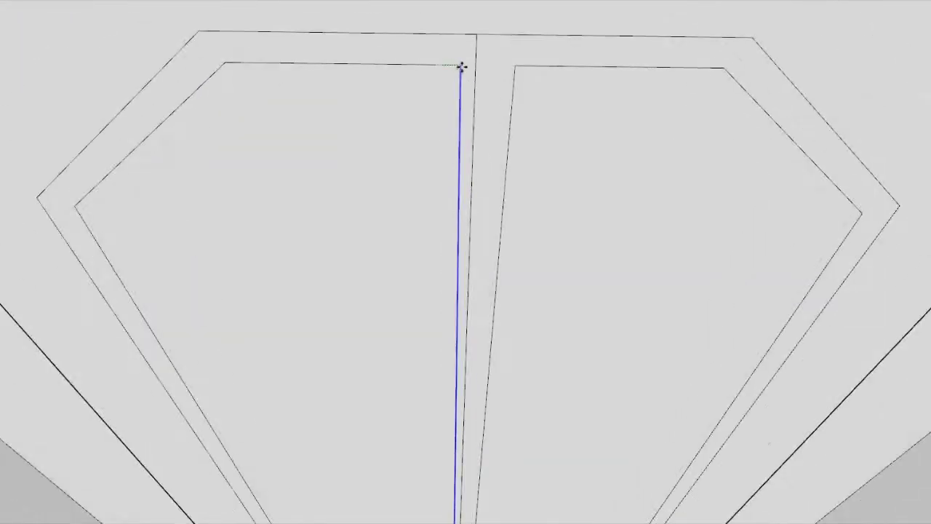
scroll(460, 65, "up", 2)
scroll(461, 65, "down", 1)
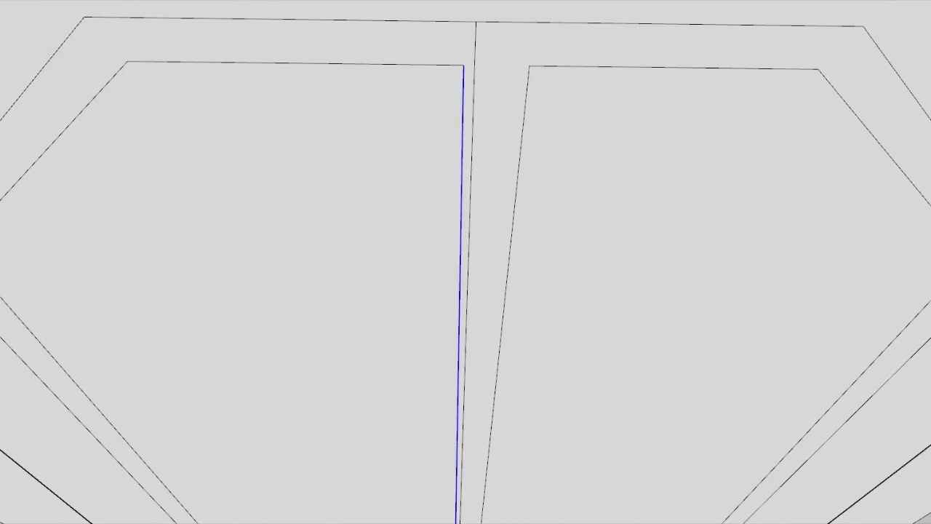
scroll(485, 69, "down", 5)
scroll(509, 291, "up", 2)
scroll(478, 280, "up", 1)
scroll(477, 279, "up", 1)
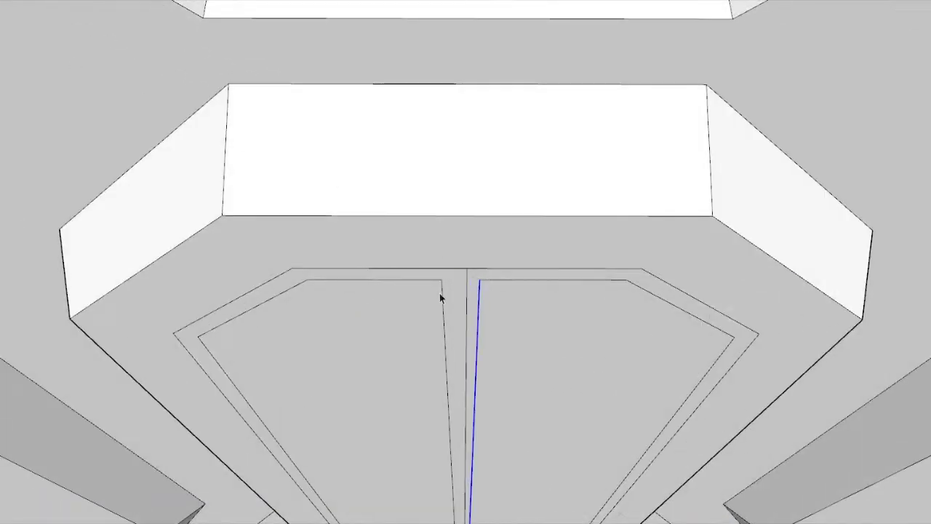
scroll(455, 240, "up", 2)
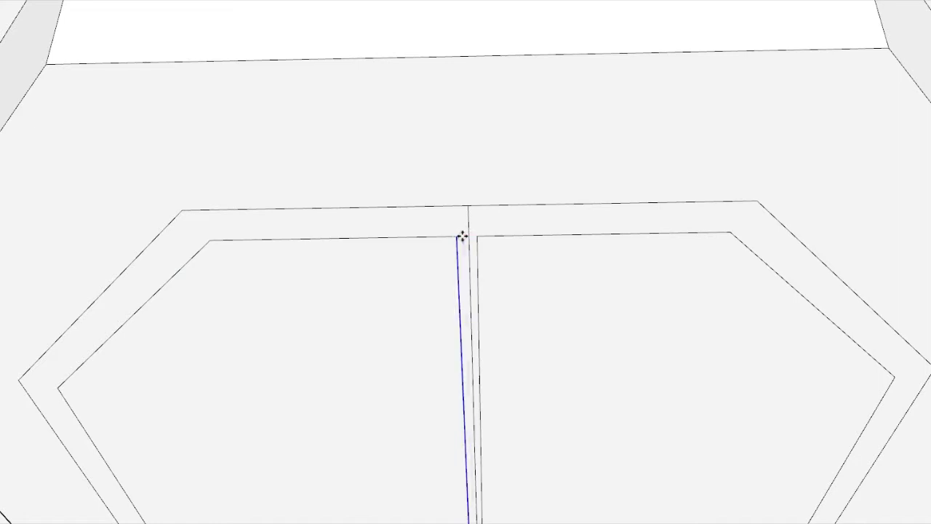
scroll(401, 219, "up", 2)
scroll(440, 251, "down", 3)
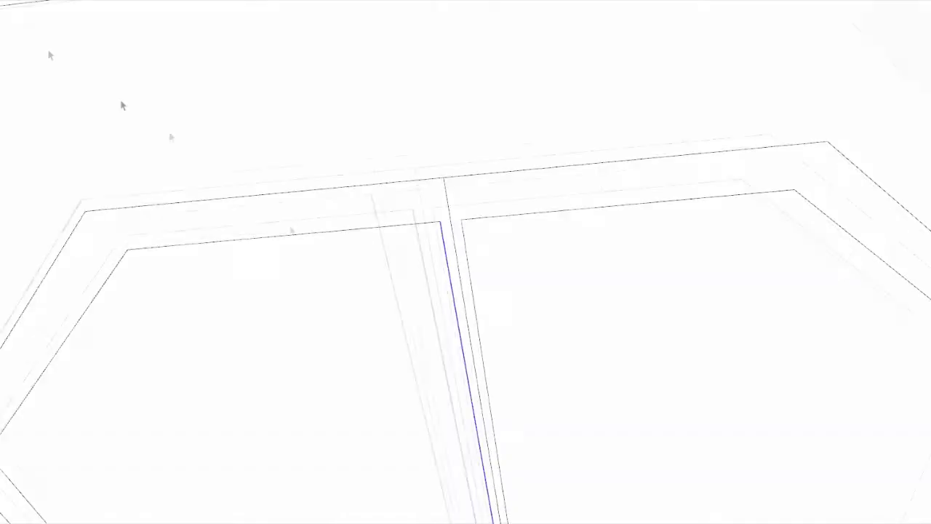
scroll(410, 235, "down", 3)
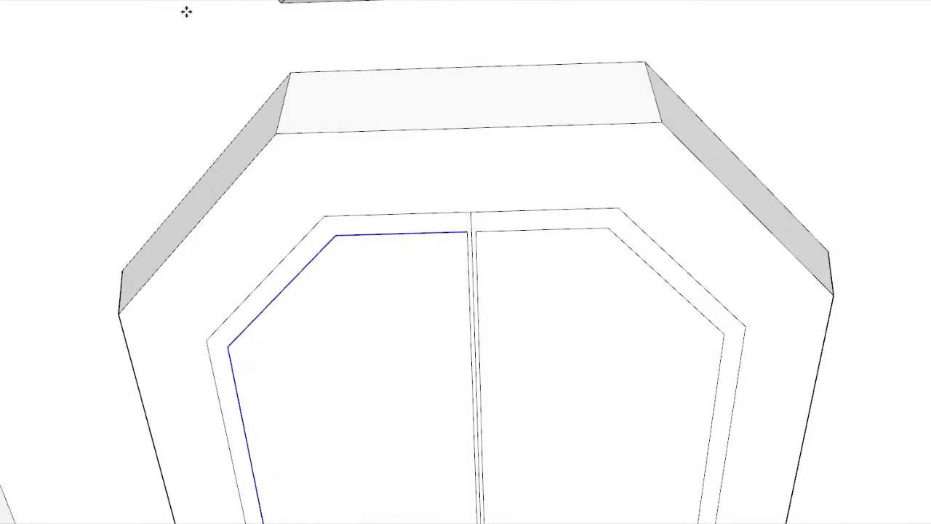
scroll(393, 179, "up", 1)
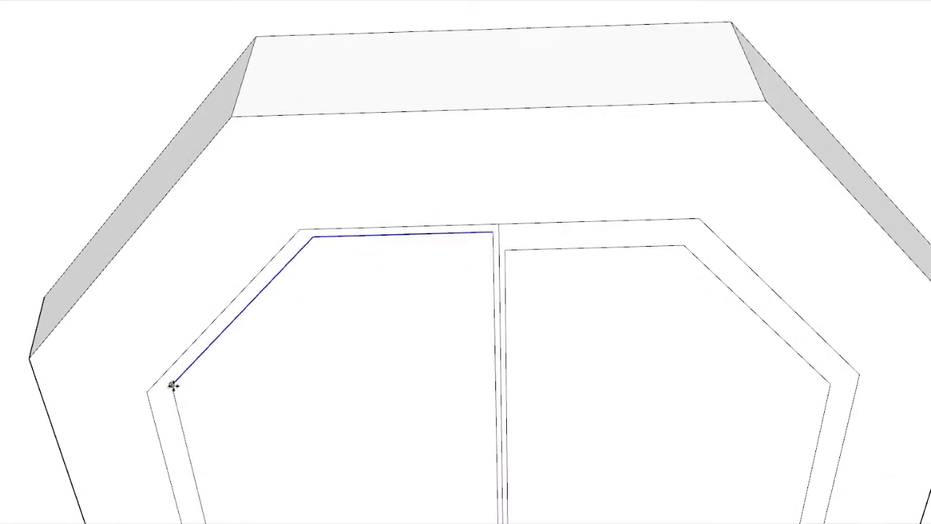
mouse_move(175, 385)
middle_mouse_down()
mouse_move(543, 226)
mouse_move(171, 32)
middle_mouse_up()
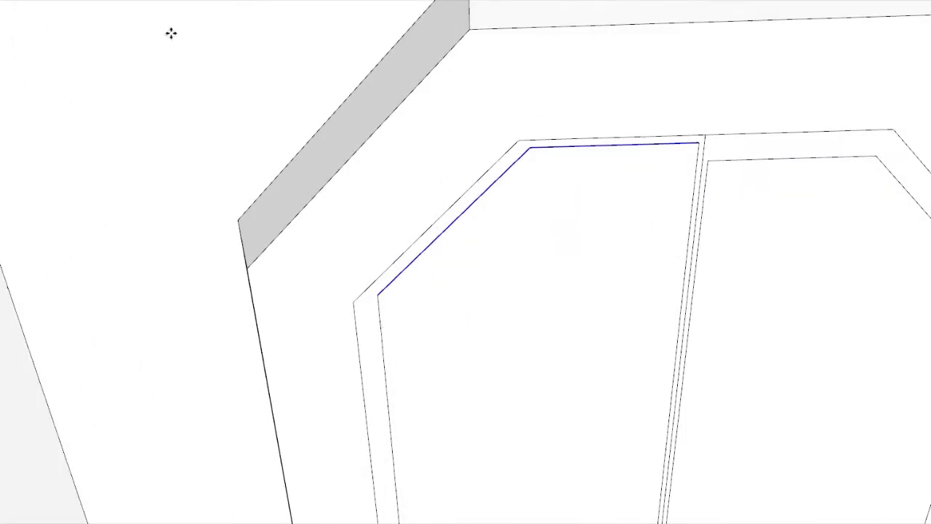
scroll(360, 306, "up", 1)
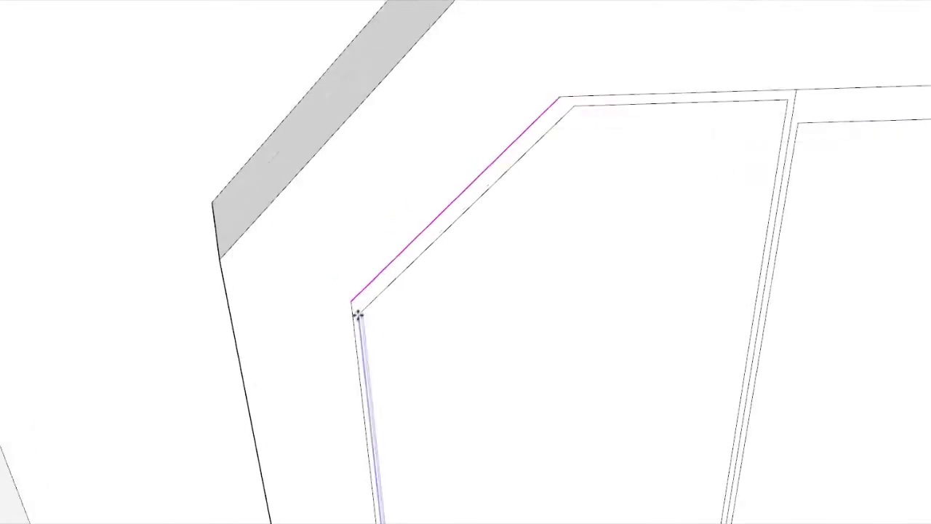
scroll(364, 311, "up", 1)
middle_click_drag(28, 1, 545, 34)
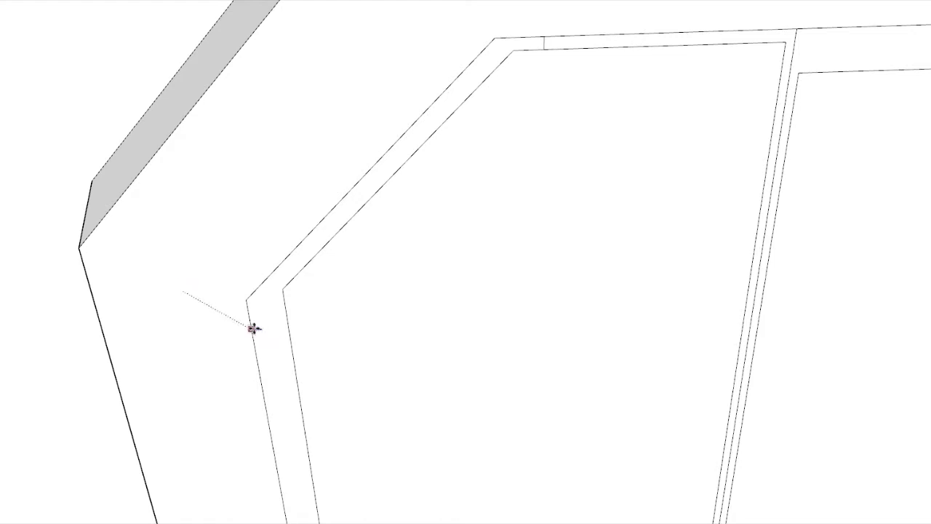
middle_click_drag(281, 290, 257, 155)
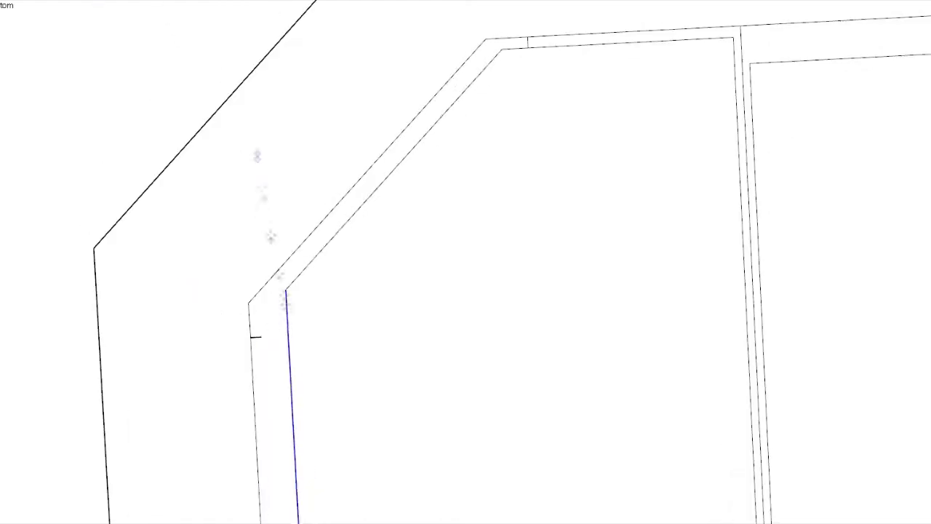
scroll(261, 335, "down", 5)
scroll(474, 239, "up", 3)
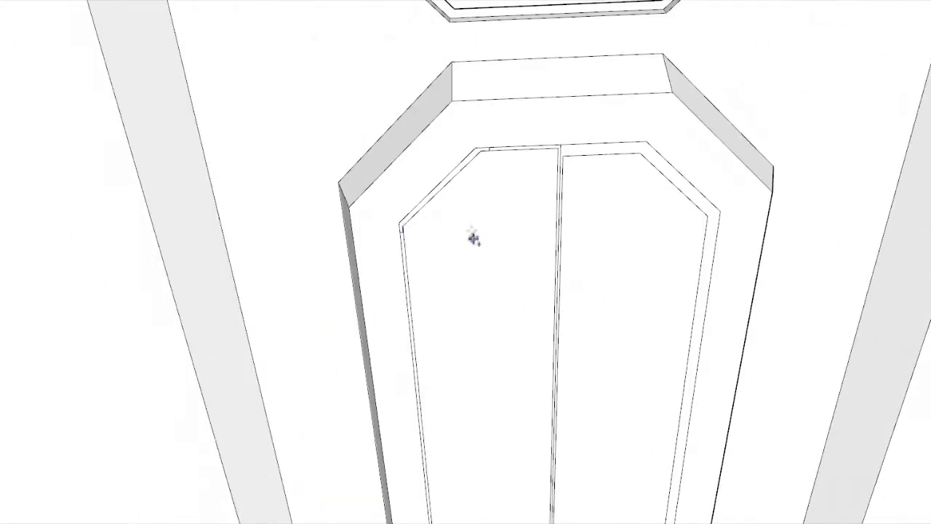
scroll(374, 251, "up", 2)
scroll(345, 275, "up", 2)
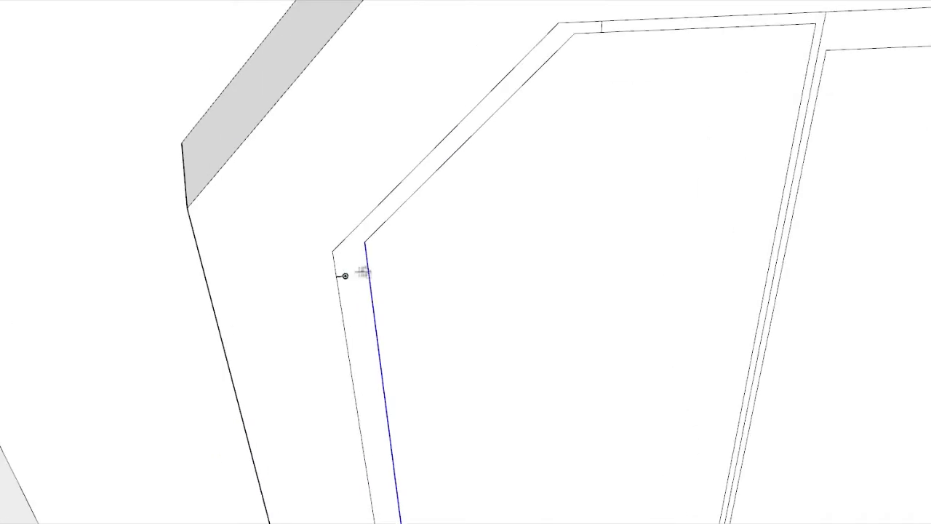
scroll(345, 283, "down", 1)
scroll(364, 297, "up", 2)
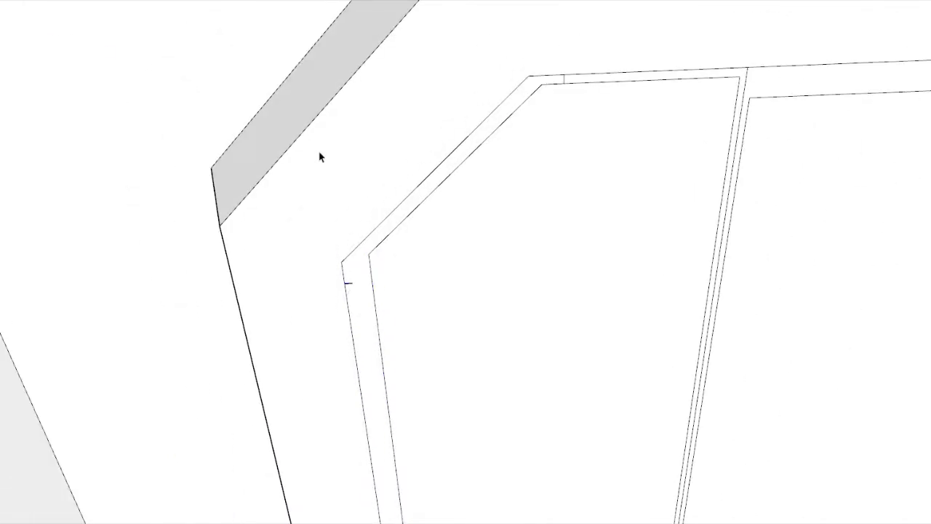
scroll(320, 158, "down", 2)
middle_click_drag(192, 36, 291, 182)
key("l")
scroll(331, 240, "up", 2)
Step: Draw a short edge at the lower corner of the octagonal panel's inset frame
left_click(334, 227)
middle_click_drag(334, 227, 422, 286)
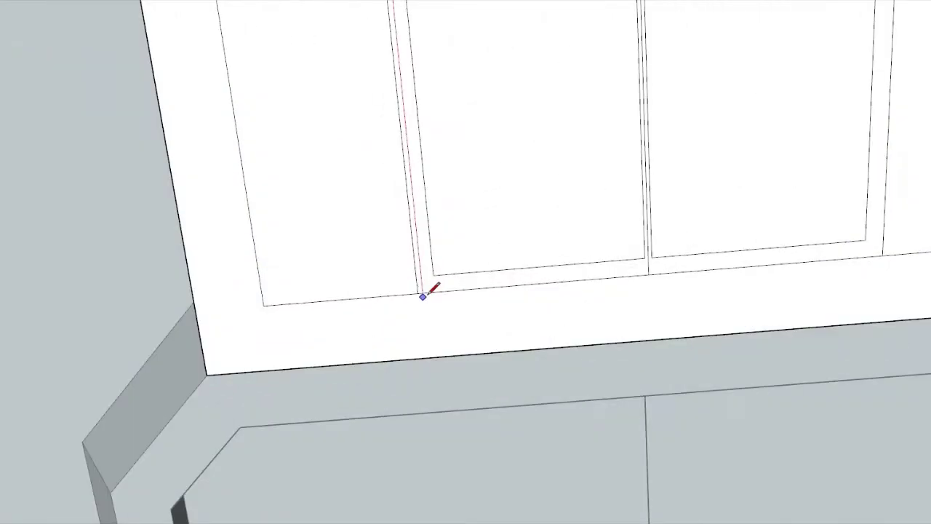
left_click(423, 296)
scroll(423, 297, "down", 2)
scroll(430, 183, "up", 3)
mouse_move(408, 201)
middle_mouse_down()
mouse_move(224, 88)
mouse_move(505, 208)
middle_mouse_up()
Step: Clean up the frame's bottom edges with the Eraser and Move tools
key("space")
scroll(224, 87, "down", 3)
scroll(354, 125, "up", 3)
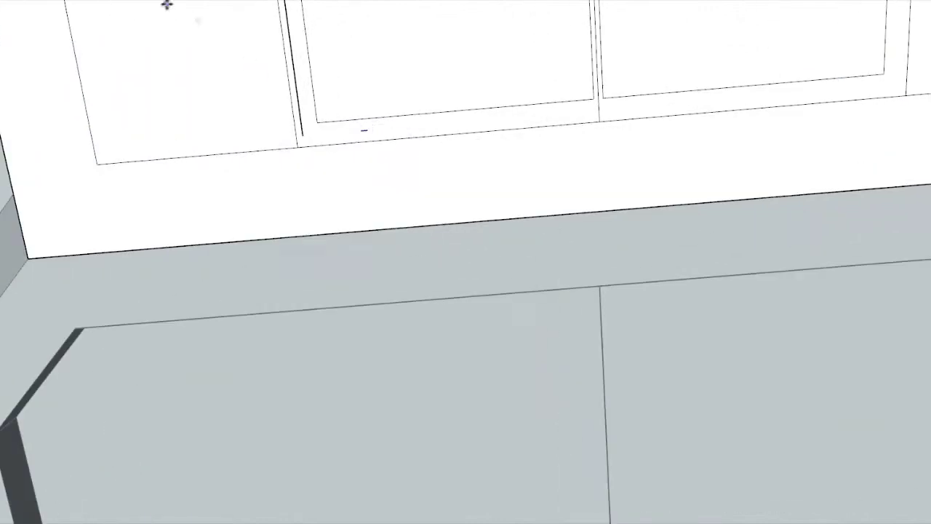
key("q")
middle_click_drag(357, 125, 276, 91)
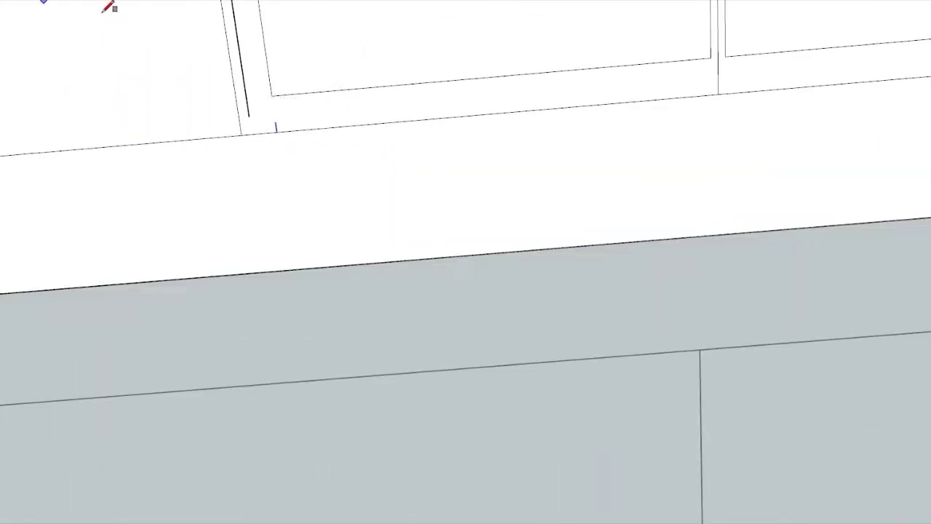
scroll(296, 107, "down", 1)
key("e")
scroll(269, 117, "up", 1)
key("space")
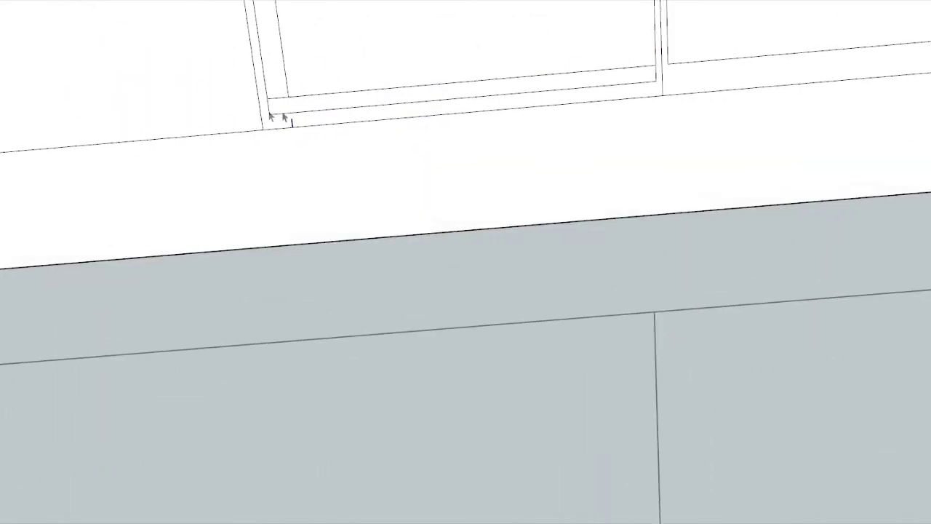
scroll(289, 121, "up", 1)
key("m")
scroll(282, 83, "up", 1)
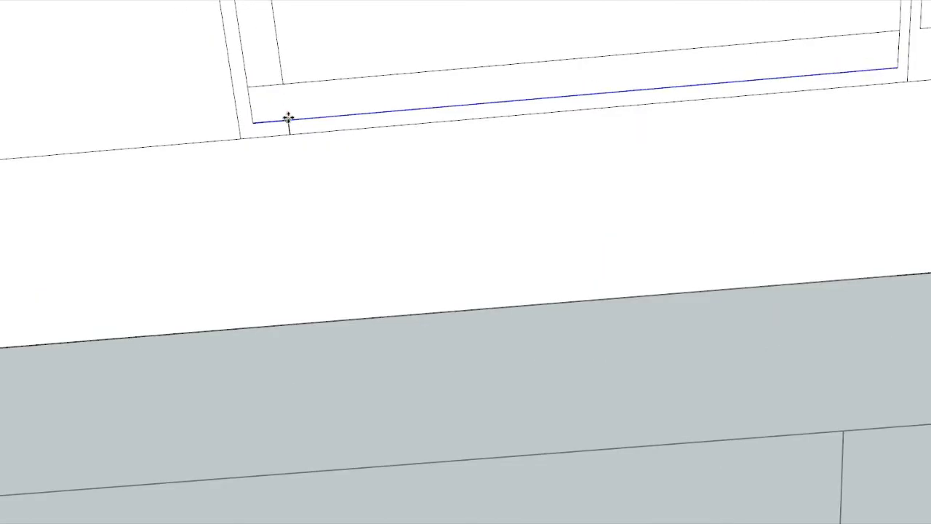
scroll(288, 119, "down", 1)
key("e")
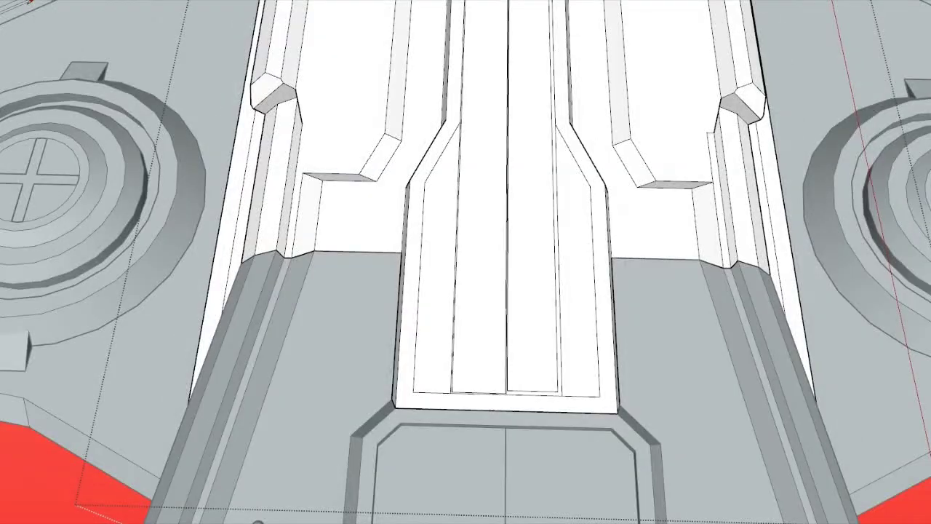
Step: Push/Pull the central channel face upward into a thick slab
scroll(472, 238, "up", 3)
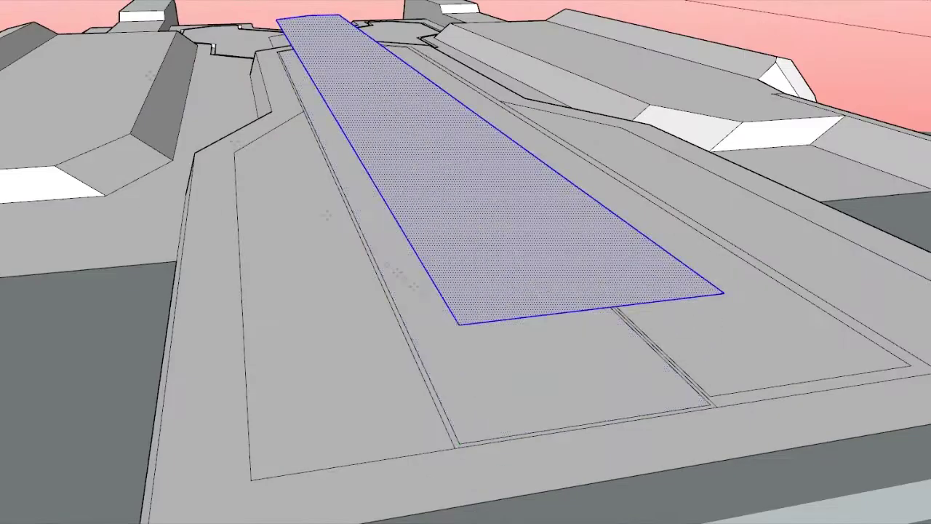
left_click_drag(459, 437, 448, 299)
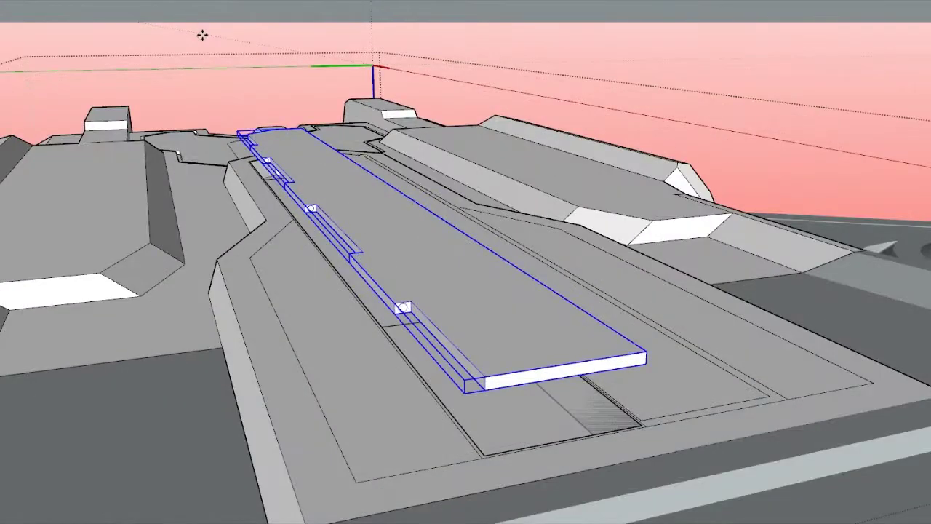
key("l")
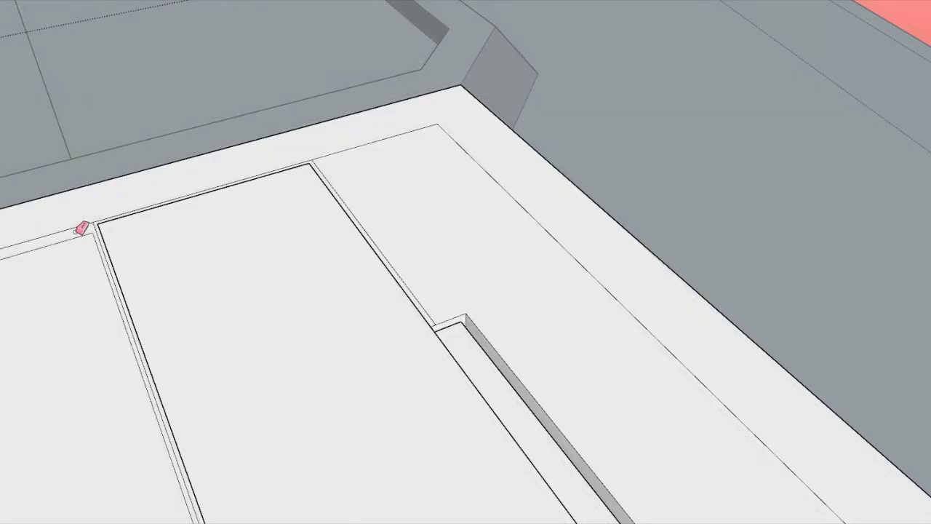
Step: Select the left and right channel strip faces, checking the slot from low and angled views
scroll(82, 228, "up", 2)
mouse_move(114, 260)
middle_mouse_down()
mouse_move(374, 293)
mouse_move(366, 298)
mouse_move(385, 322)
mouse_move(403, 246)
middle_mouse_up()
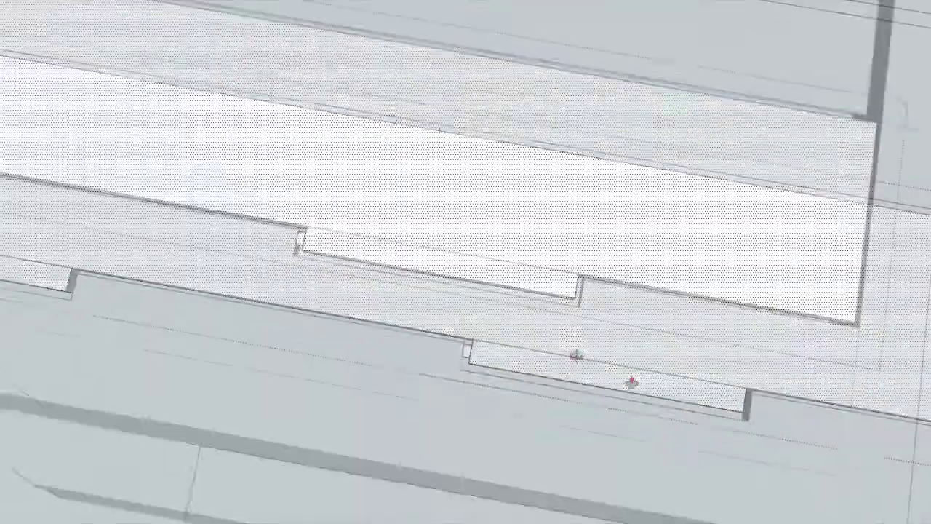
middle_click_drag(315, 262, 542, 305)
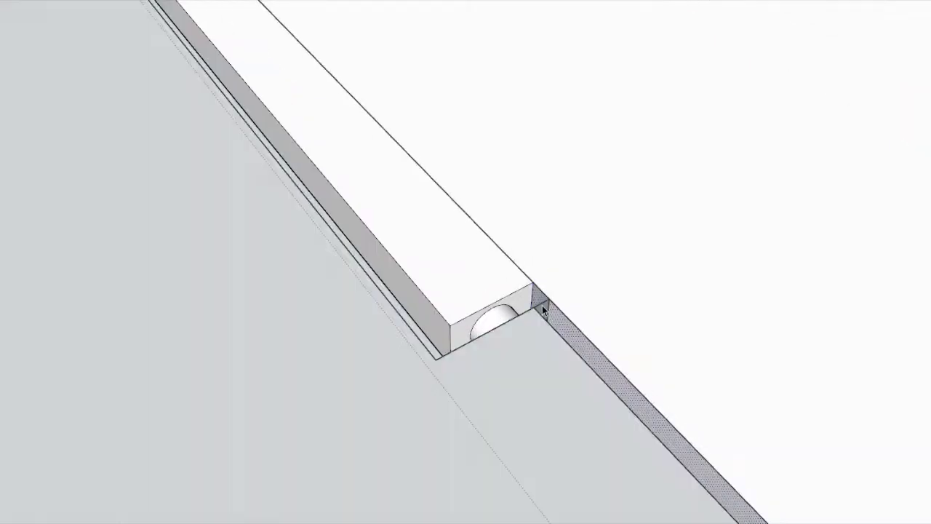
scroll(542, 304, "down", 3)
mouse_move(540, 325)
middle_mouse_down()
mouse_move(503, 315)
mouse_move(557, 467)
mouse_move(536, 381)
mouse_move(590, 408)
mouse_move(551, 291)
mouse_move(484, 209)
mouse_move(531, 323)
mouse_move(619, 162)
mouse_move(331, 359)
mouse_move(249, 192)
middle_mouse_up()
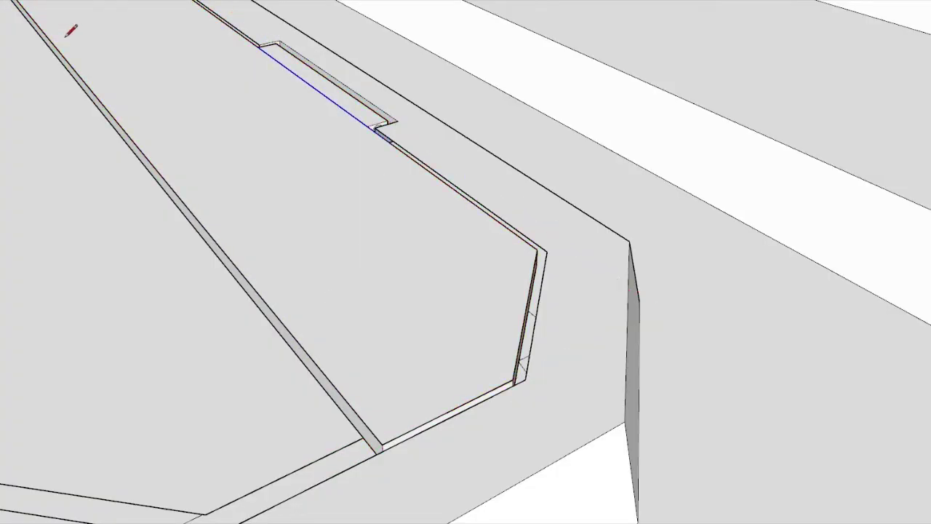
left_click(304, 185)
middle_click_drag(304, 185, 437, 316)
scroll(357, 225, "down", 3)
mouse_move(357, 225)
middle_mouse_down()
mouse_move(408, 252)
mouse_move(477, 269)
middle_mouse_up()
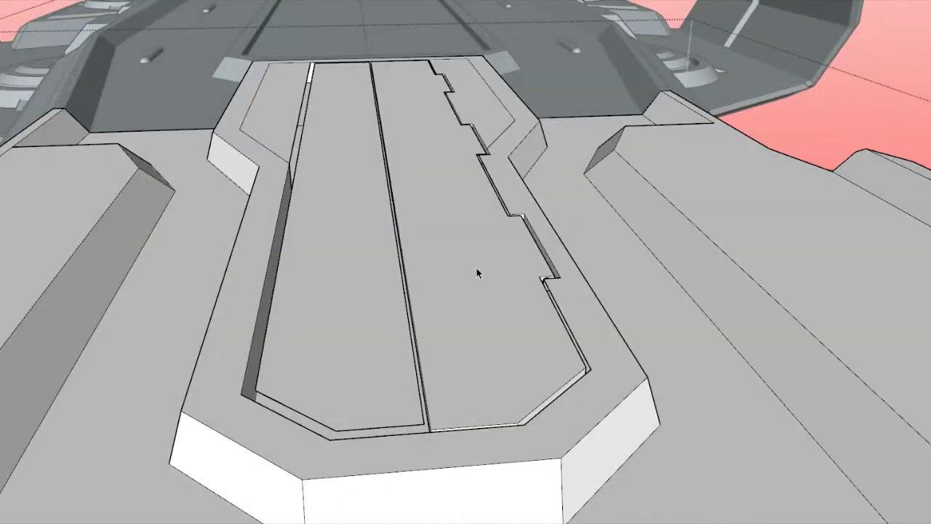
left_click(481, 403)
mouse_move(481, 404)
middle_mouse_down()
mouse_move(693, 352)
mouse_move(546, 170)
mouse_move(713, 170)
middle_mouse_up()
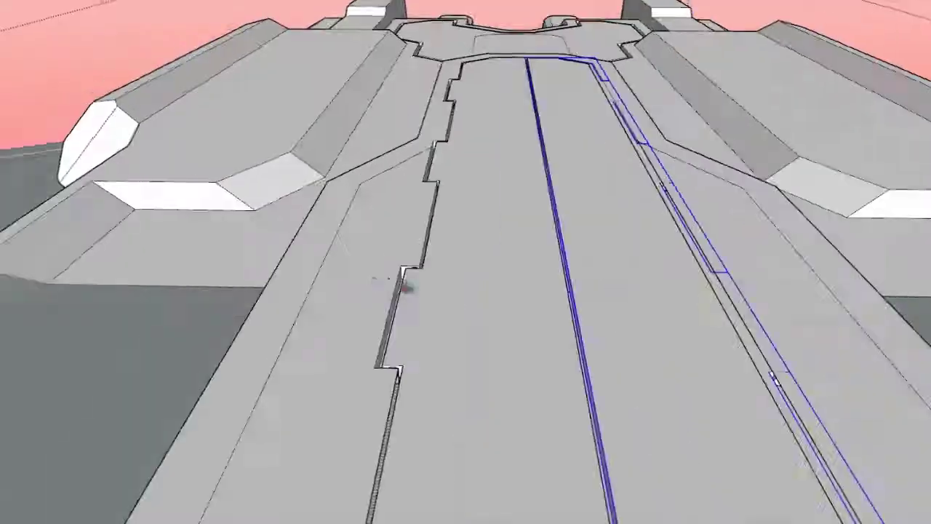
Step: Select the long channel face and drop the camera to eye level looking down the trench
middle_click_drag(409, 280, 443, 294)
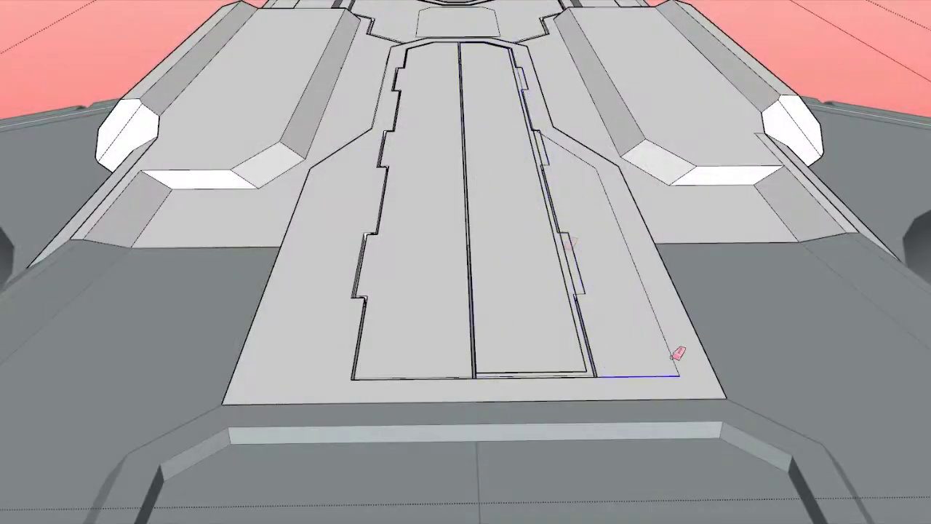
key("space")
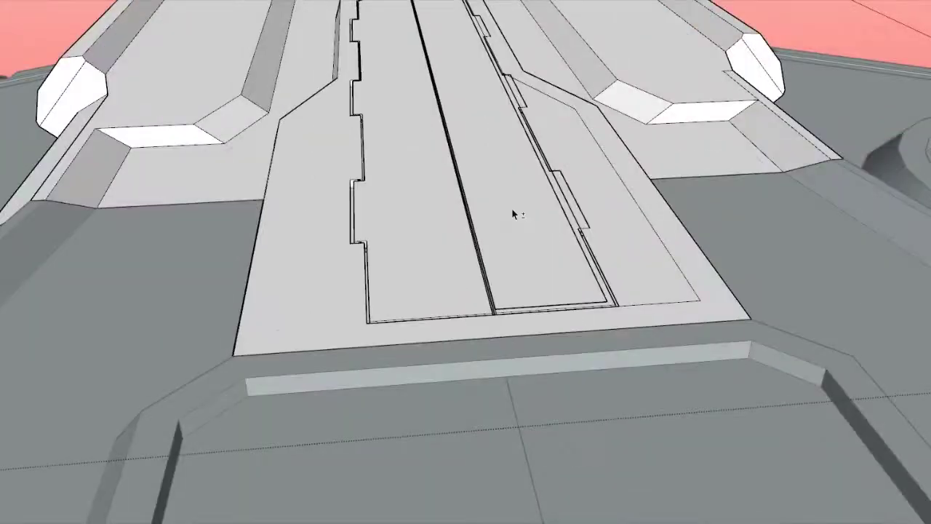
left_click(561, 300)
left_click(172, 16)
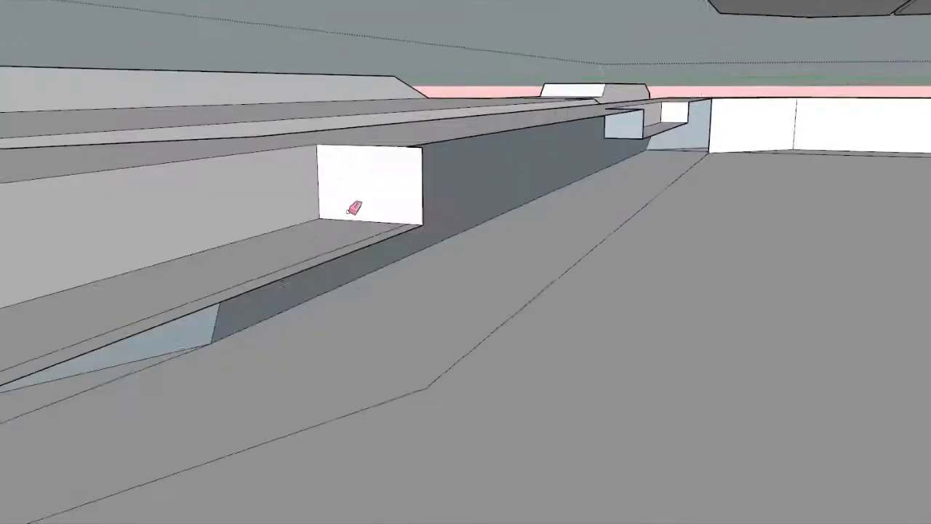
middle_click_drag(351, 211, 348, 279)
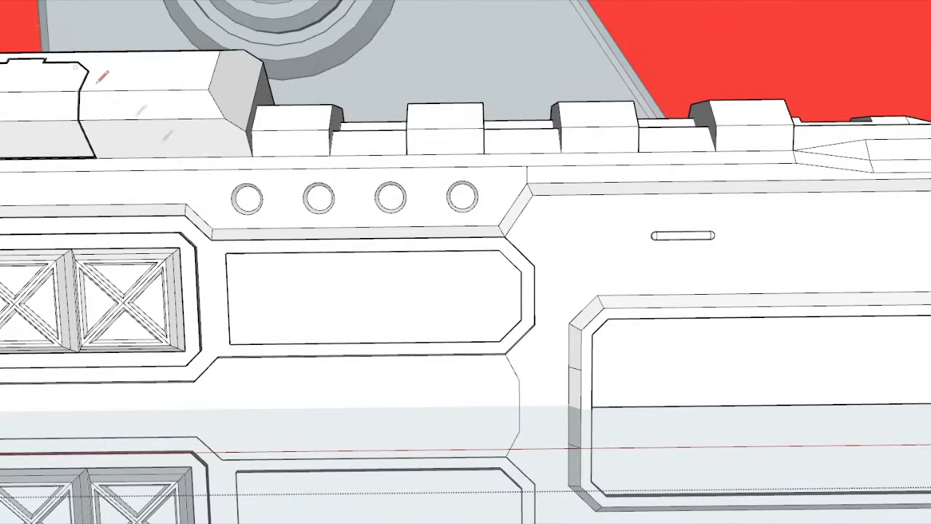
Step: Select the angled plate and draw a line across its second circle
left_click(566, 237)
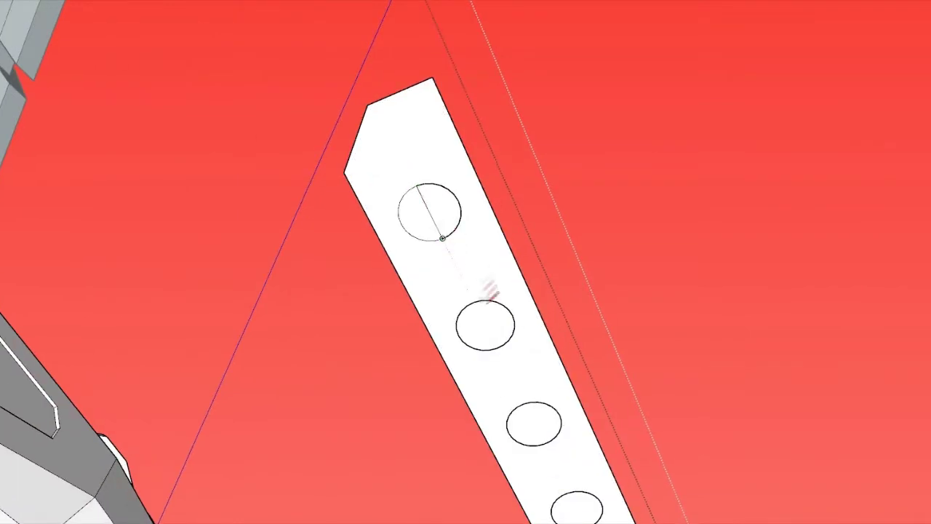
left_click(499, 352)
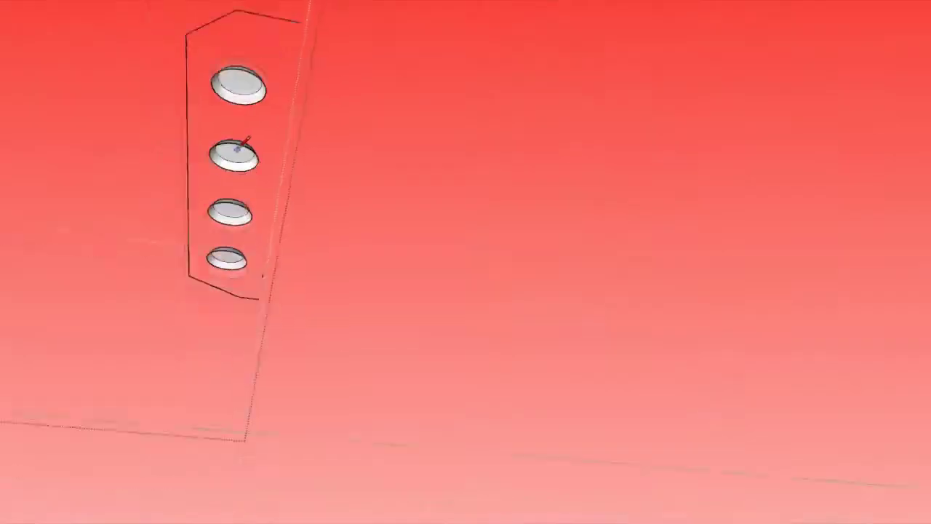
middle_click_drag(245, 143, 318, 504)
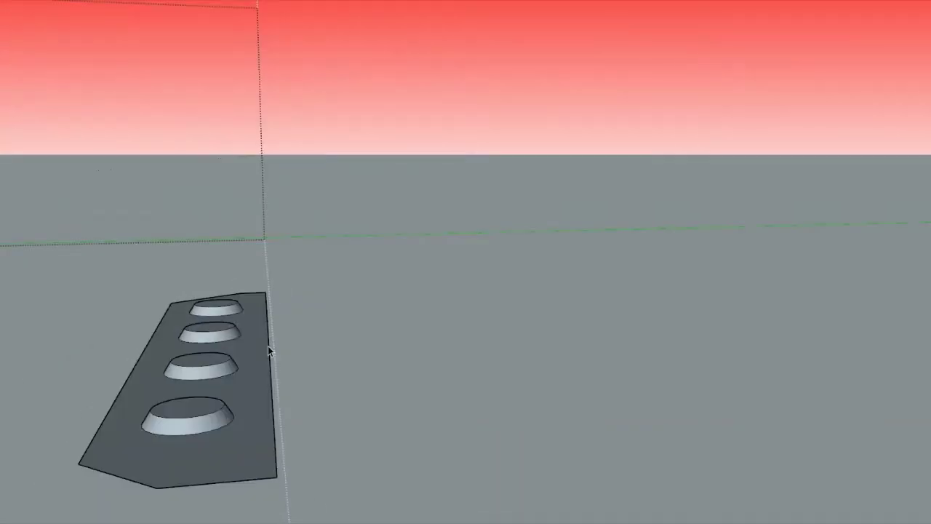
middle_click_drag(268, 345, 115, 13)
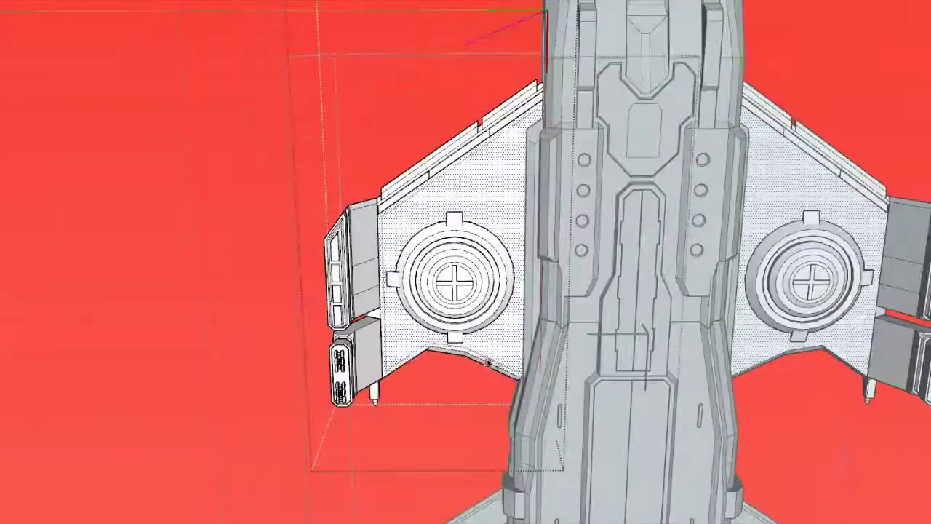
Step: Orbit and zoom in toward the wing on the hull side
middle_click_drag(481, 340, 528, 245)
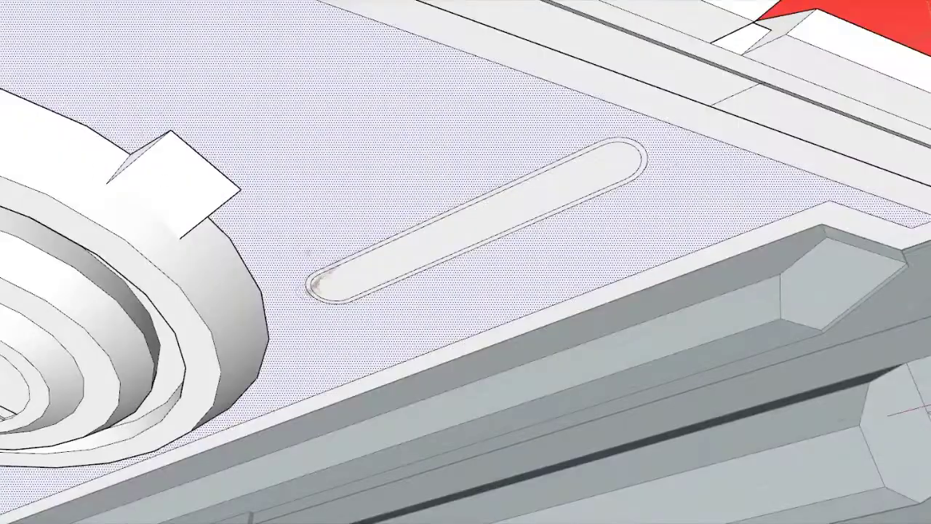
scroll(323, 280, "up", 2)
scroll(324, 269, "up", 3)
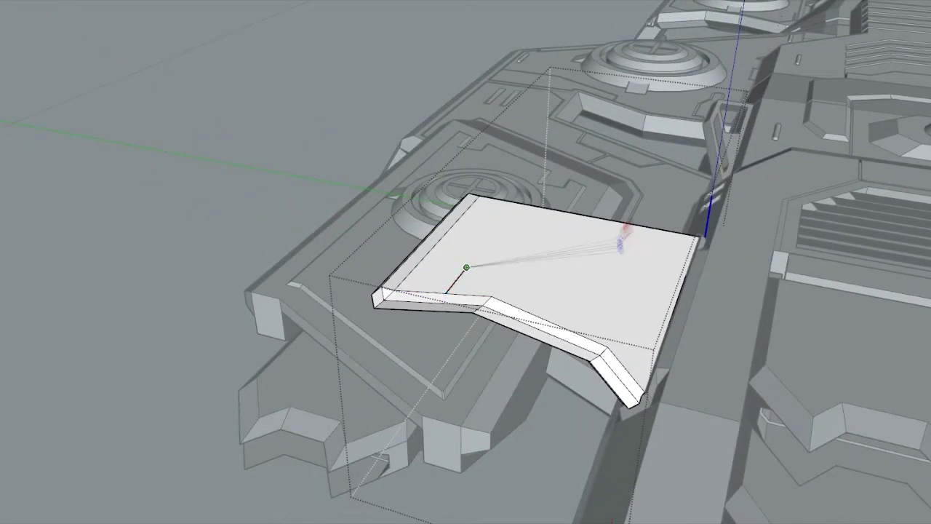
Step: Draw a line in from the white plate's edge across its top face
middle_click_drag(641, 368, 156, 166)
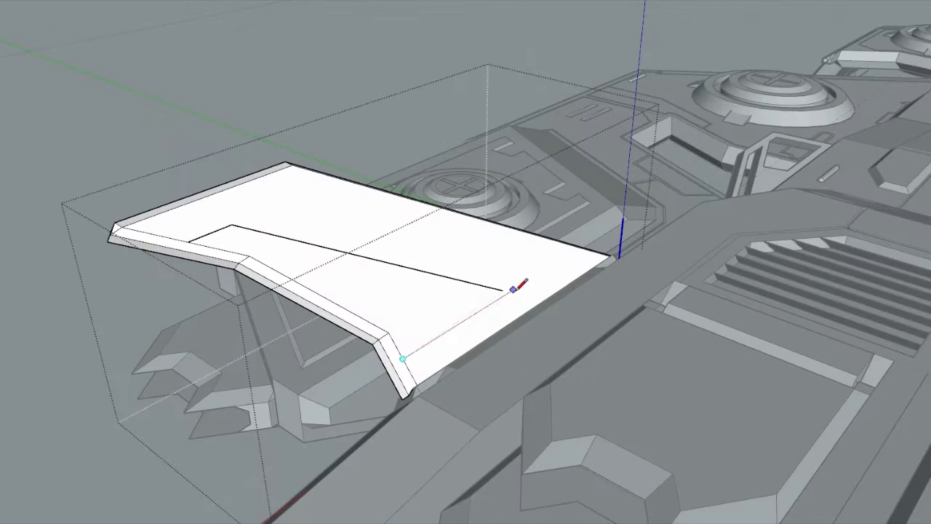
scroll(513, 288, "up", 2)
left_click(523, 286)
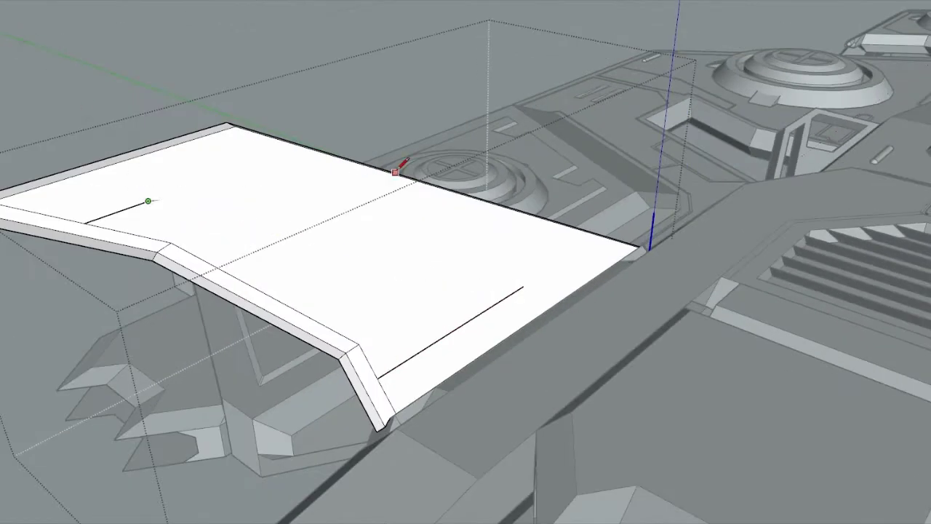
middle_click_drag(528, 291, 407, 255)
scroll(294, 229, "up", 3)
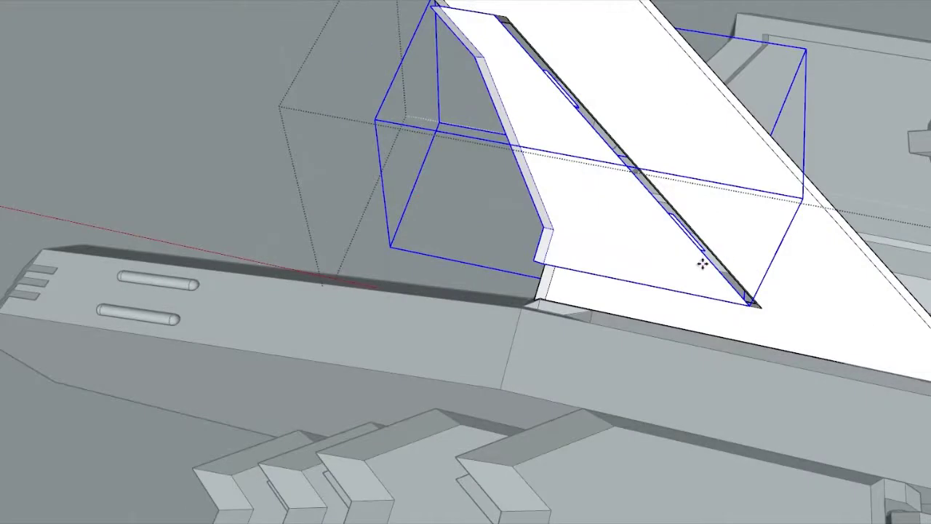
Step: Zoom in, then exit the small fin's group back to the parent fin group
scroll(702, 264, "up", 5)
scroll(503, 248, "up", 4)
scroll(476, 218, "up", 2)
scroll(471, 258, "up", 2)
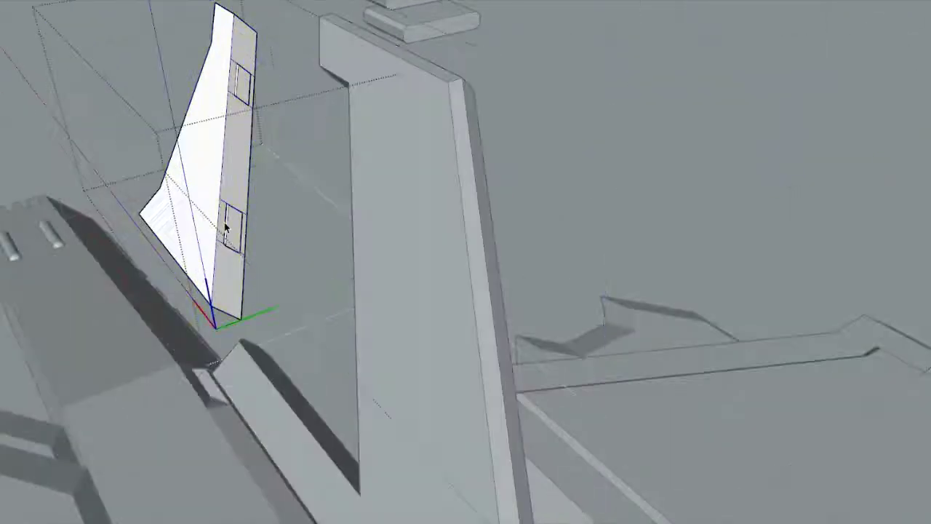
key("Escape")
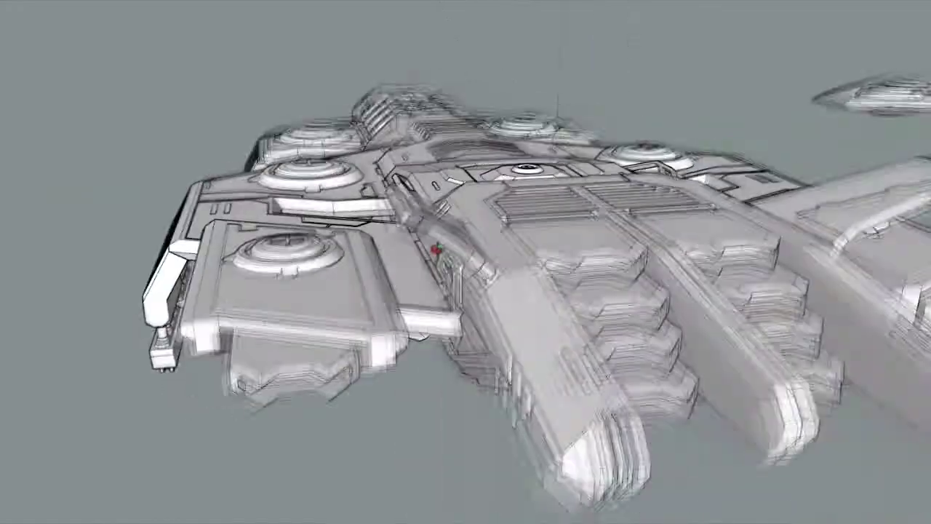
Step: Zoom out to show the complete ship and the spare parts beside it
scroll(409, 284, "down", 3)
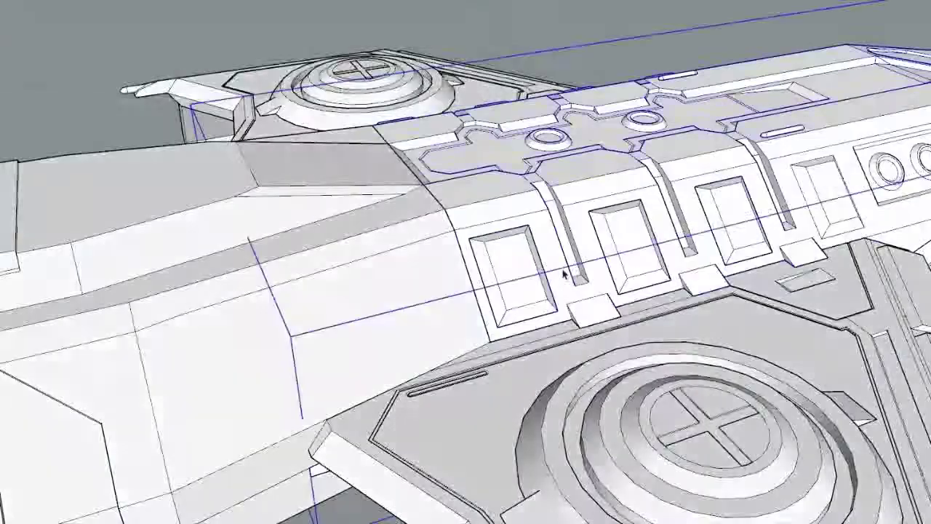
Step: Enter the slotted hull panel group with all its geometry selected
triple_click(565, 272)
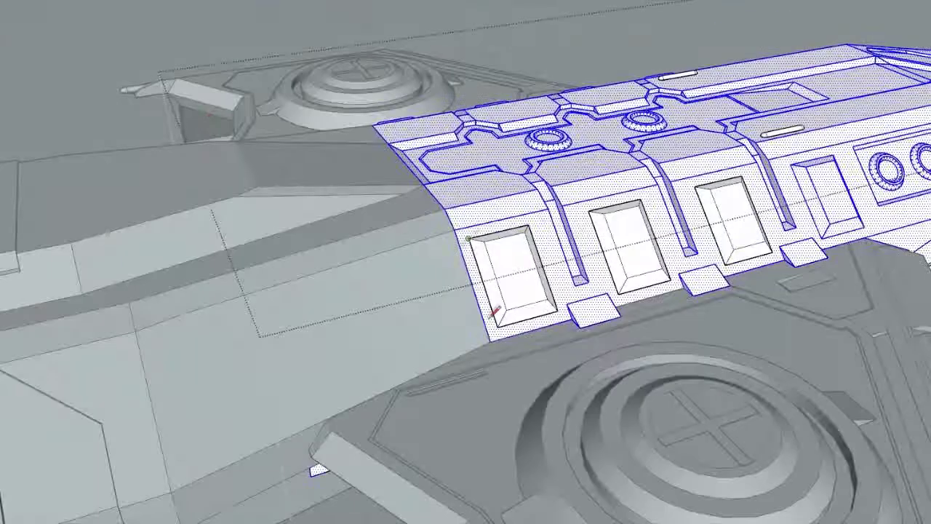